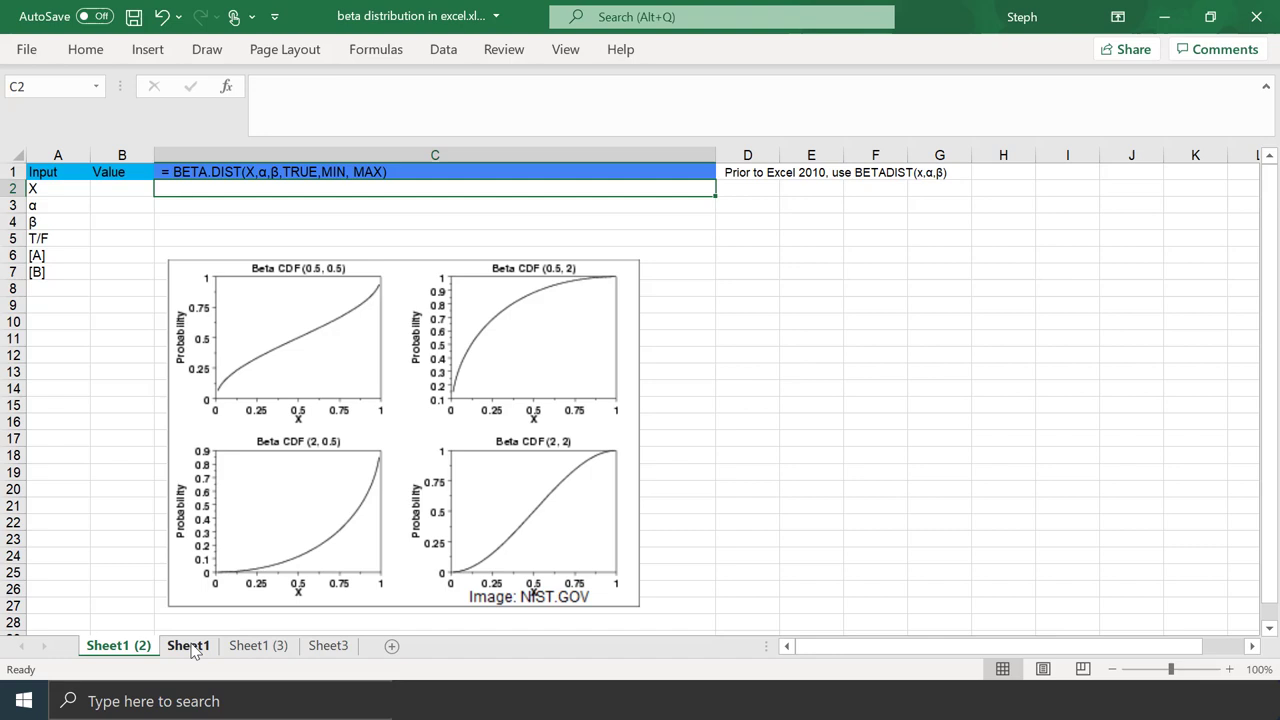
# Switch to Sheet1, which holds the television defect-rate question and its X, α, β, T/F inputs
pyautogui.click(190, 647)
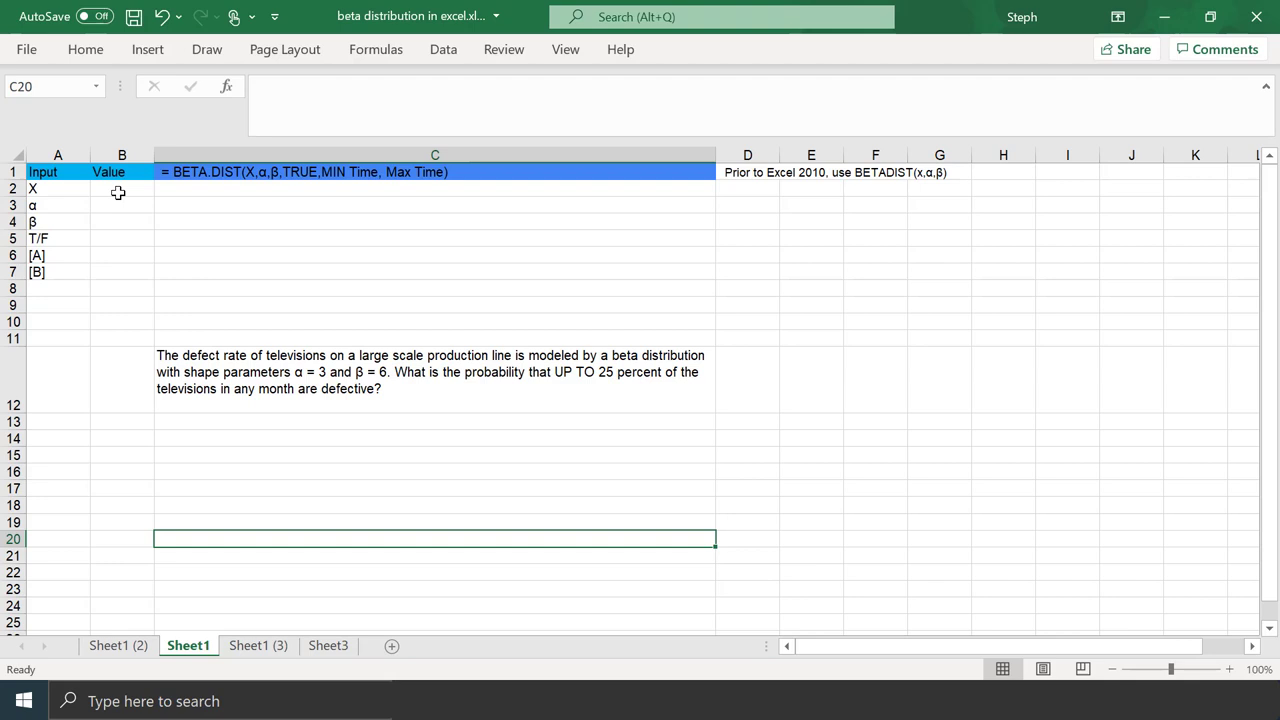
# Enter =beta.dist(.25,3,6,true,0,1) in C2 to get 0.321456909
pyautogui.click(362, 188)
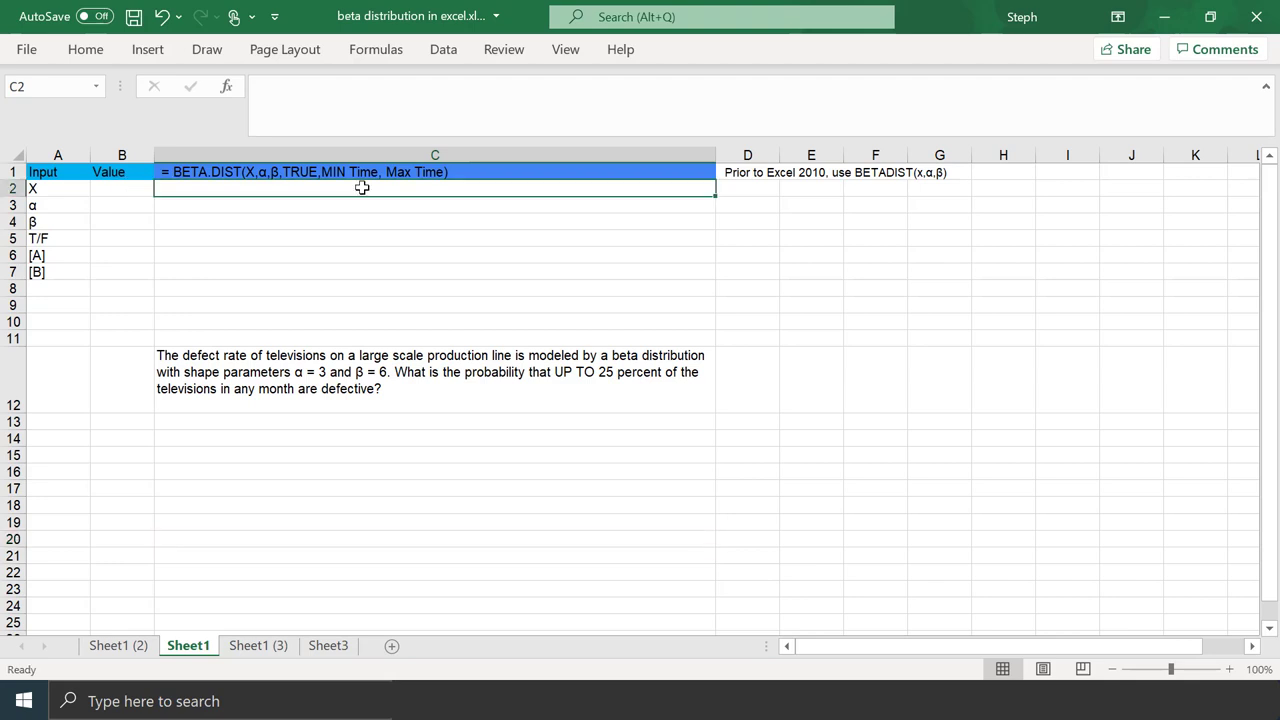
pyautogui.write('=')
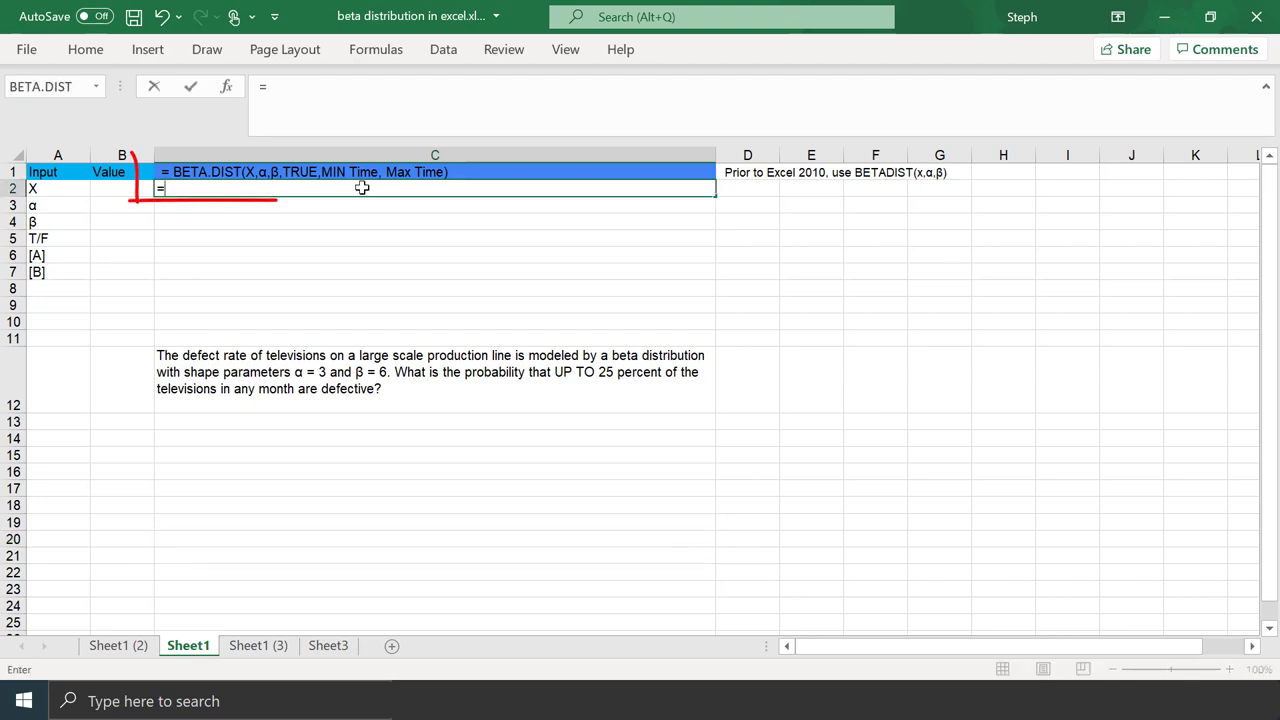
pyautogui.write('bet')
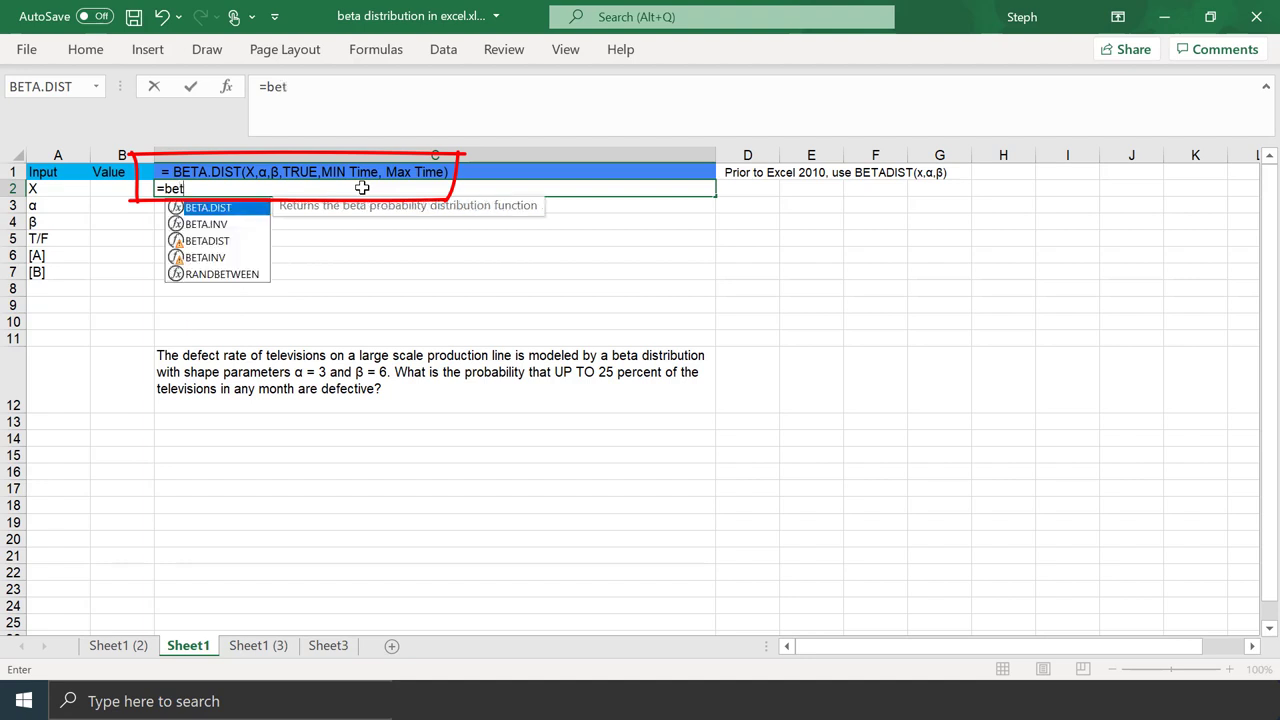
pyautogui.write('a.')
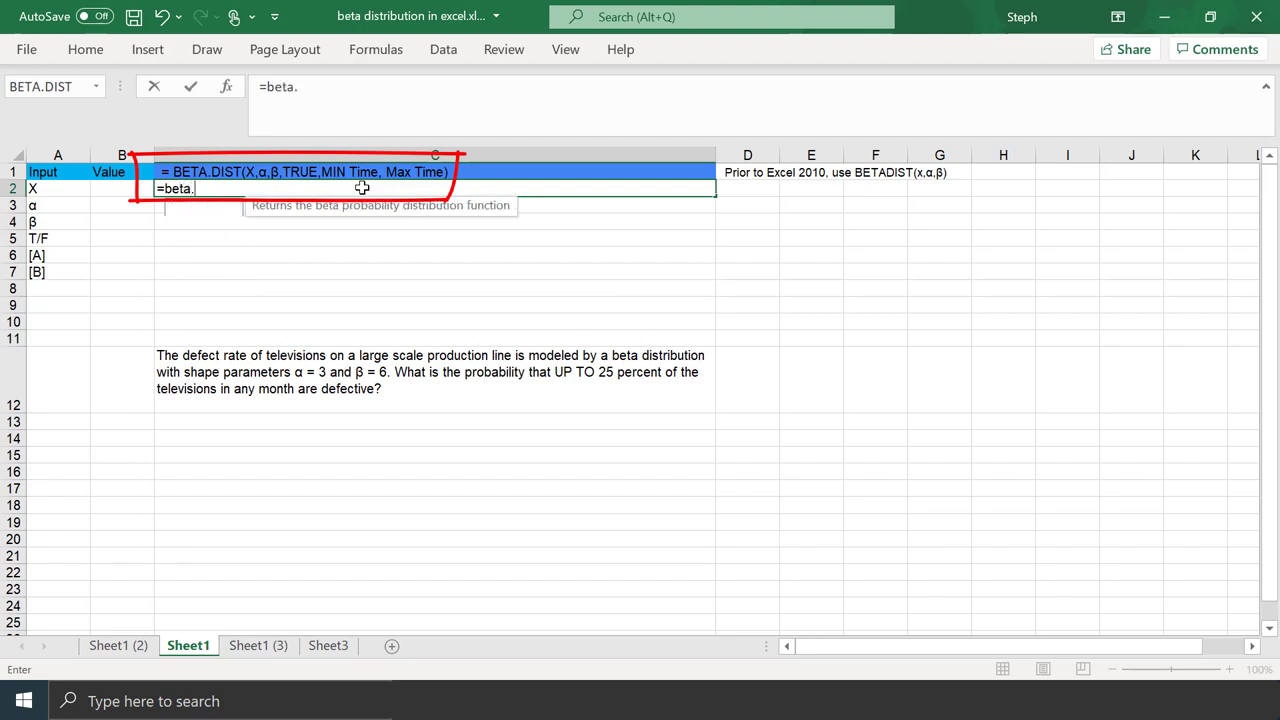
pyautogui.write('dist')
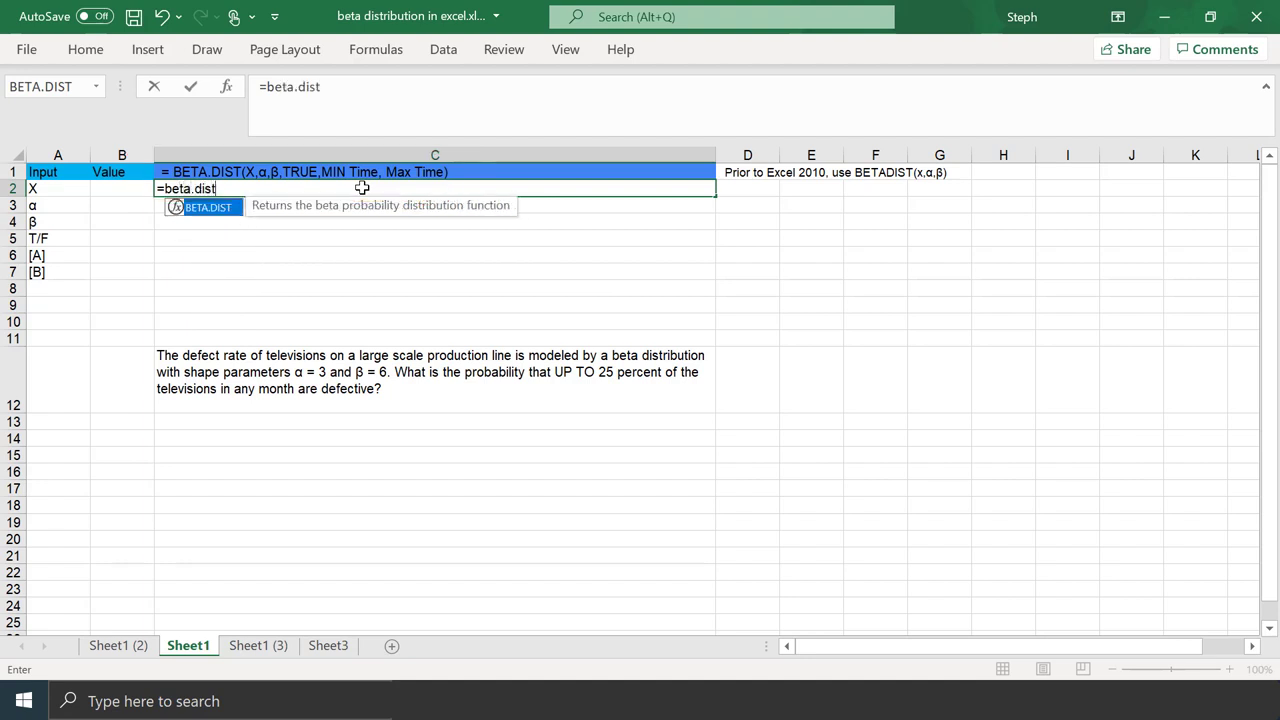
pyautogui.write('(')
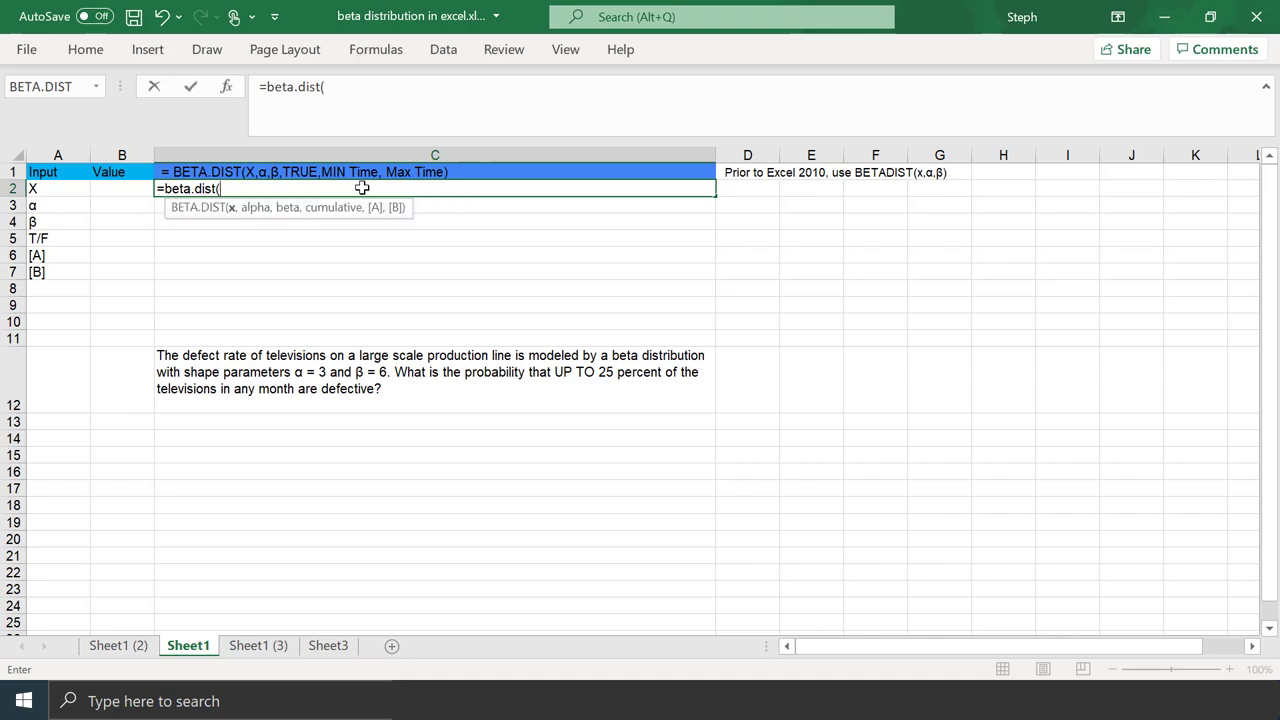
pyautogui.write('.25,')
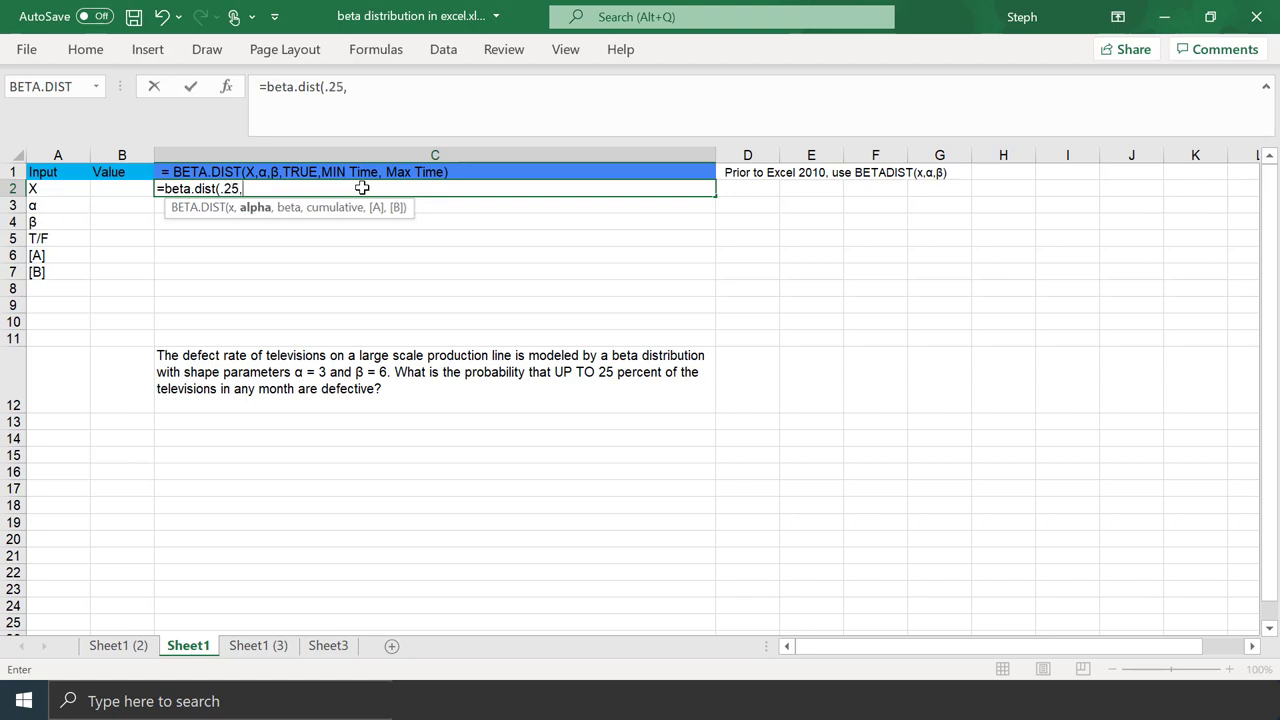
pyautogui.write('3,')
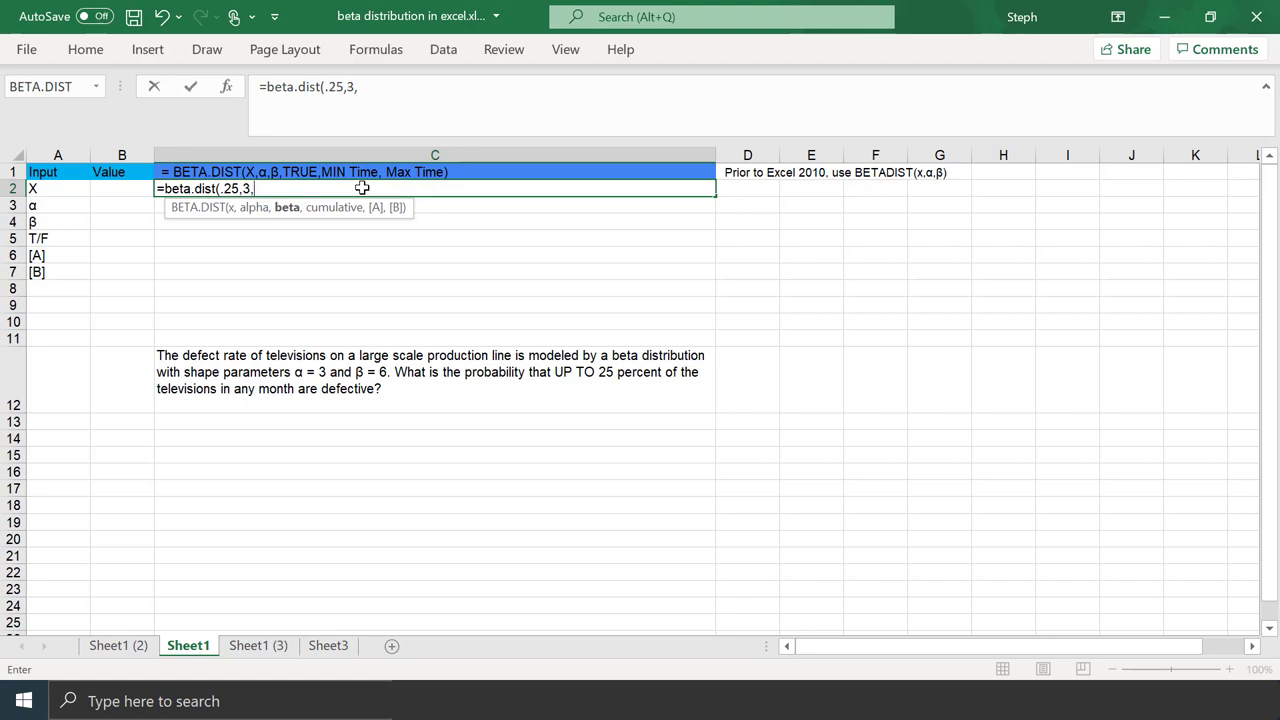
pyautogui.write('6,tr')
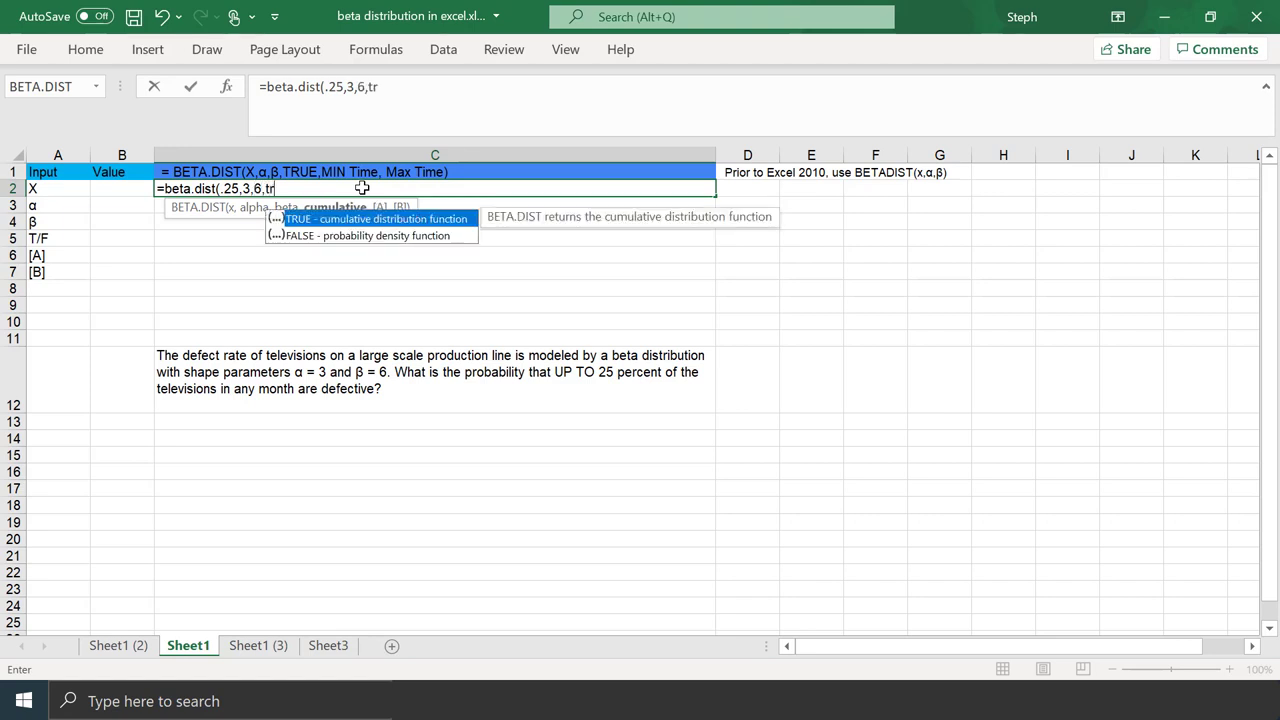
pyautogui.write('ue,')
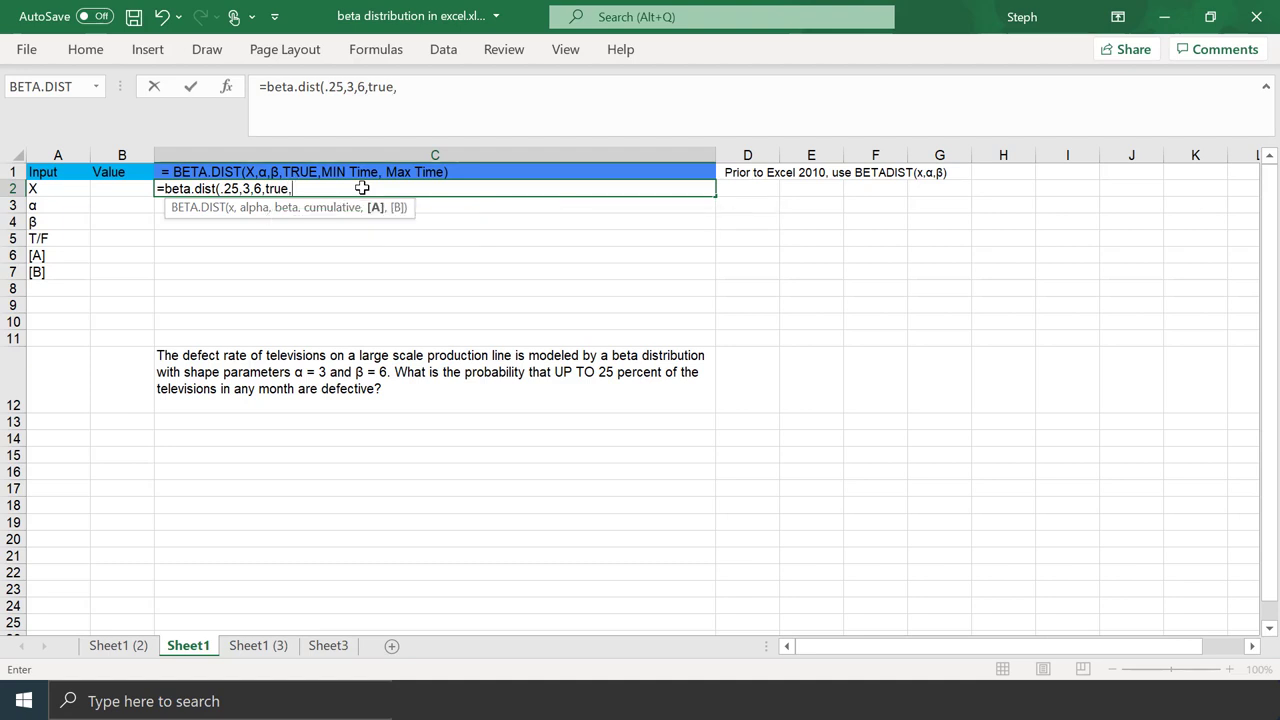
pyautogui.write('0,1)')
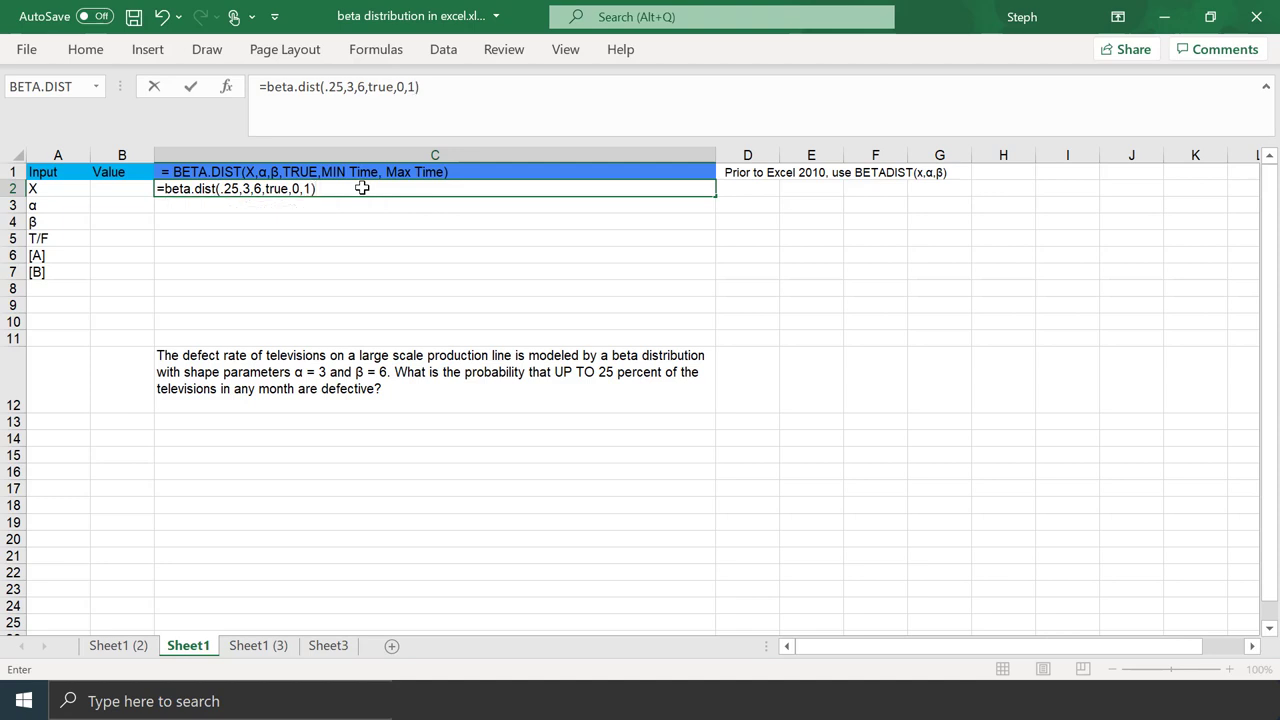
pyautogui.press('Return')
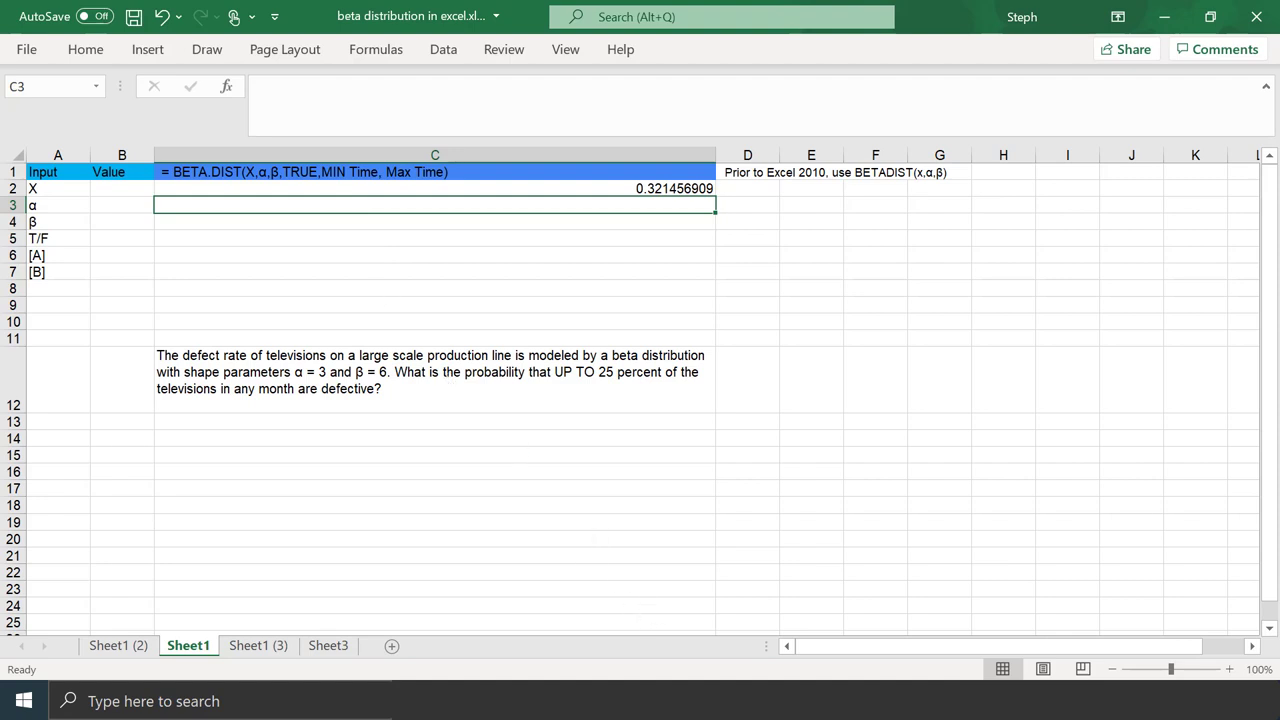
# Fill B2, B3 and B4 with the inputs 0.25, 3 and 6
pyautogui.click(122, 189)
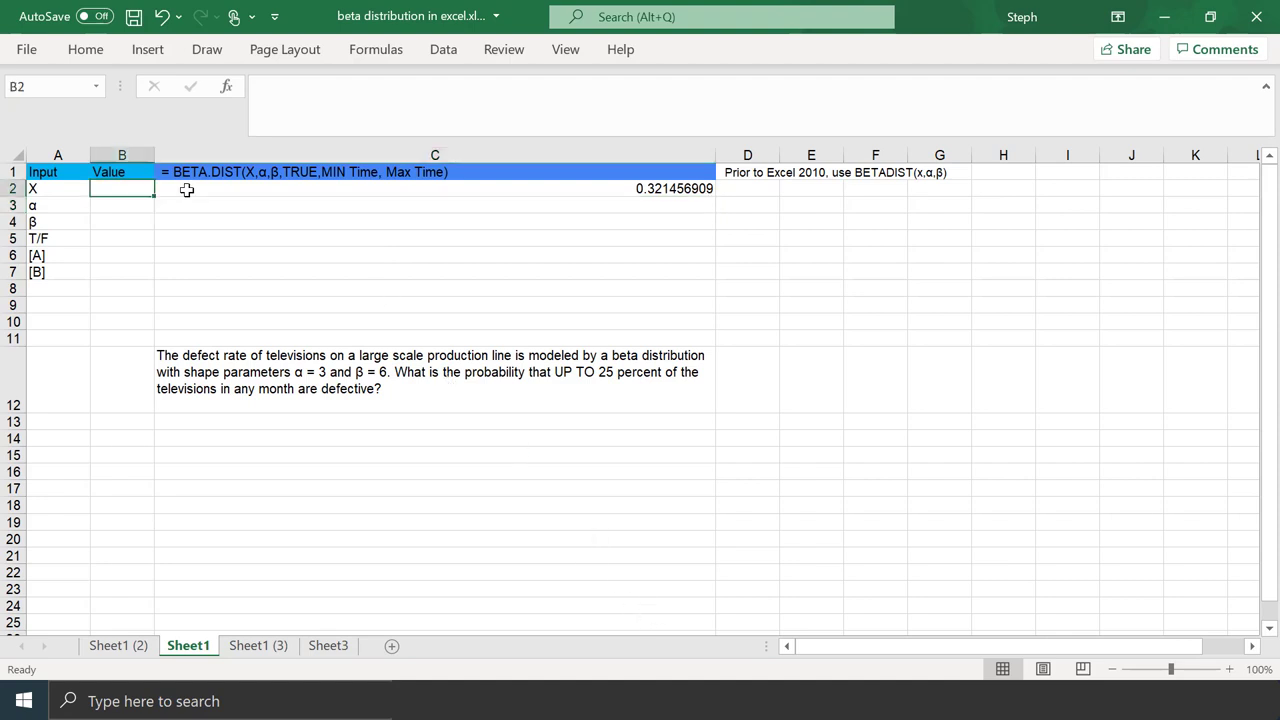
pyautogui.write('.25')
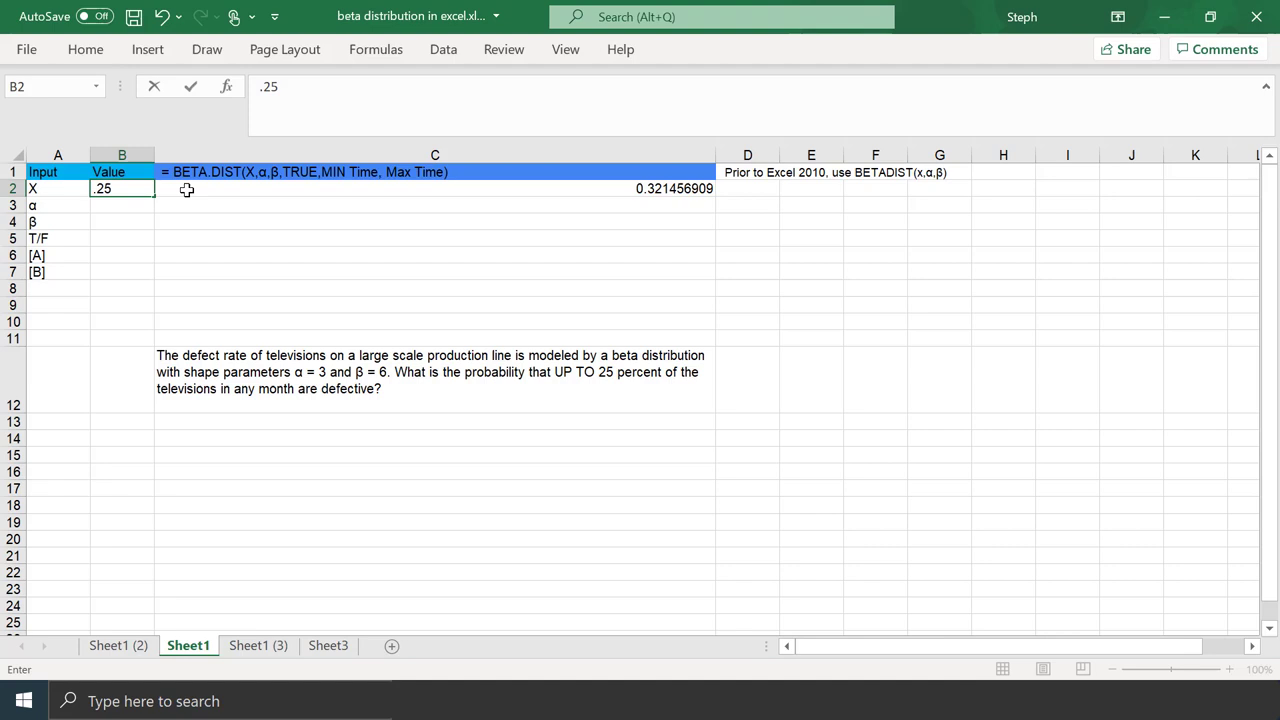
pyautogui.press('Return')
pyautogui.write('3')
pyautogui.press('Return')
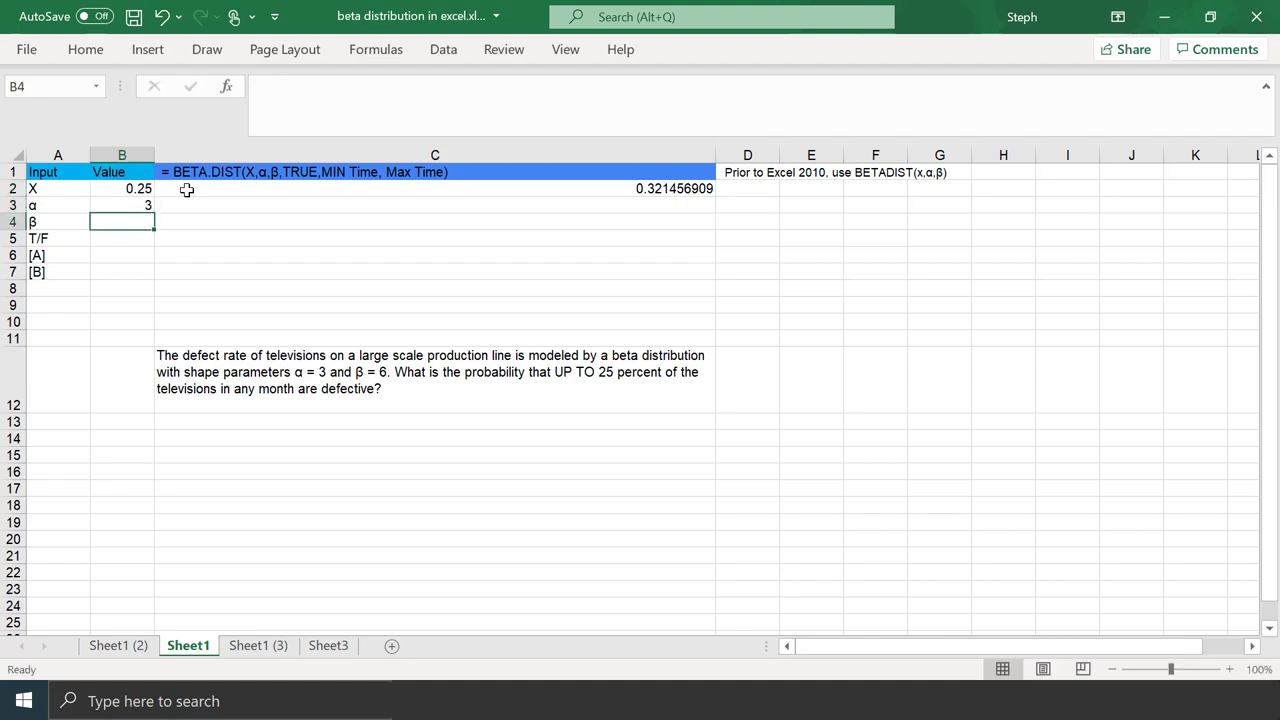
pyautogui.write('6')
pyautogui.press('Return')
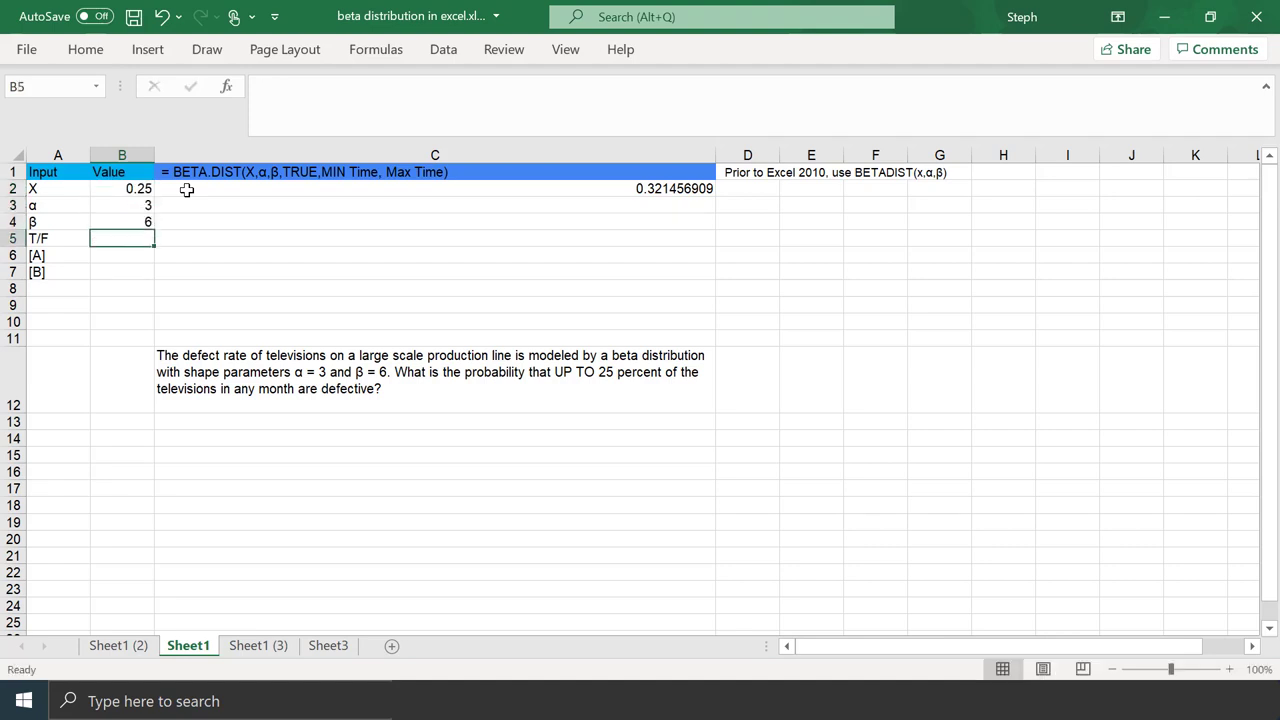
# Rewrite C2 as =beta.dist(B2,B3,B4,true), which still returns 0.321456909
pyautogui.click(186, 189)
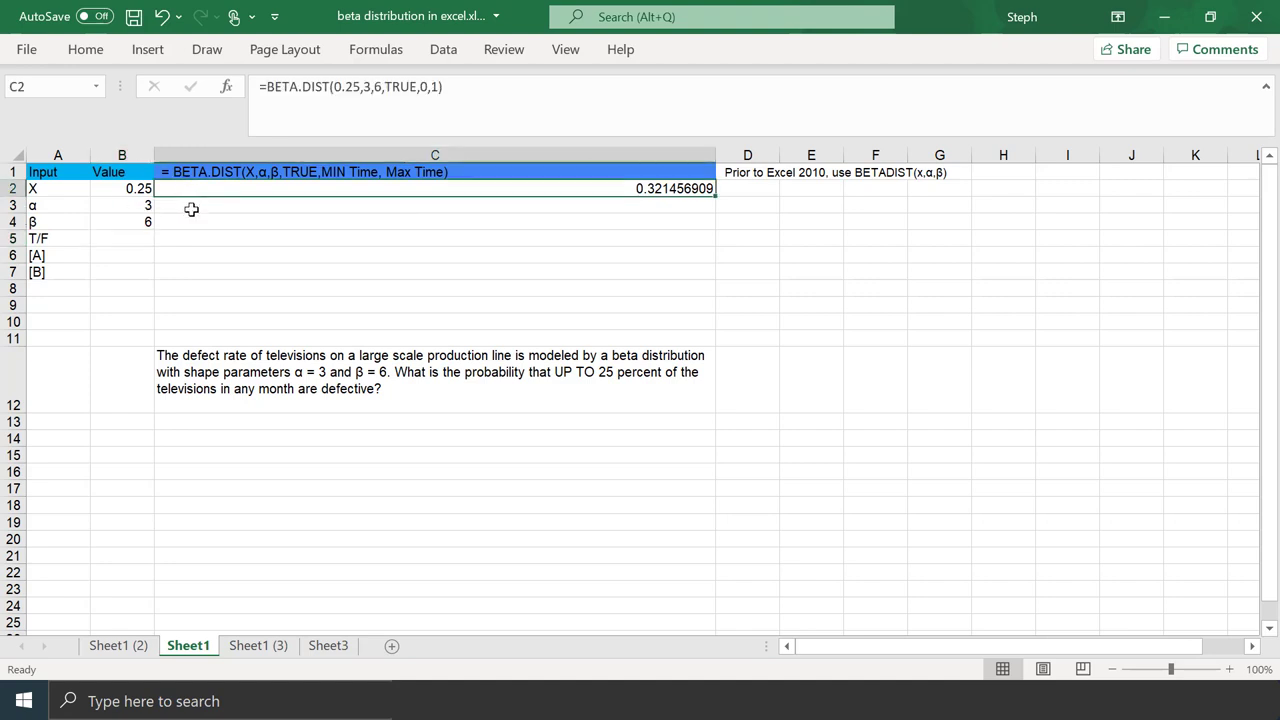
pyautogui.write('=beta')
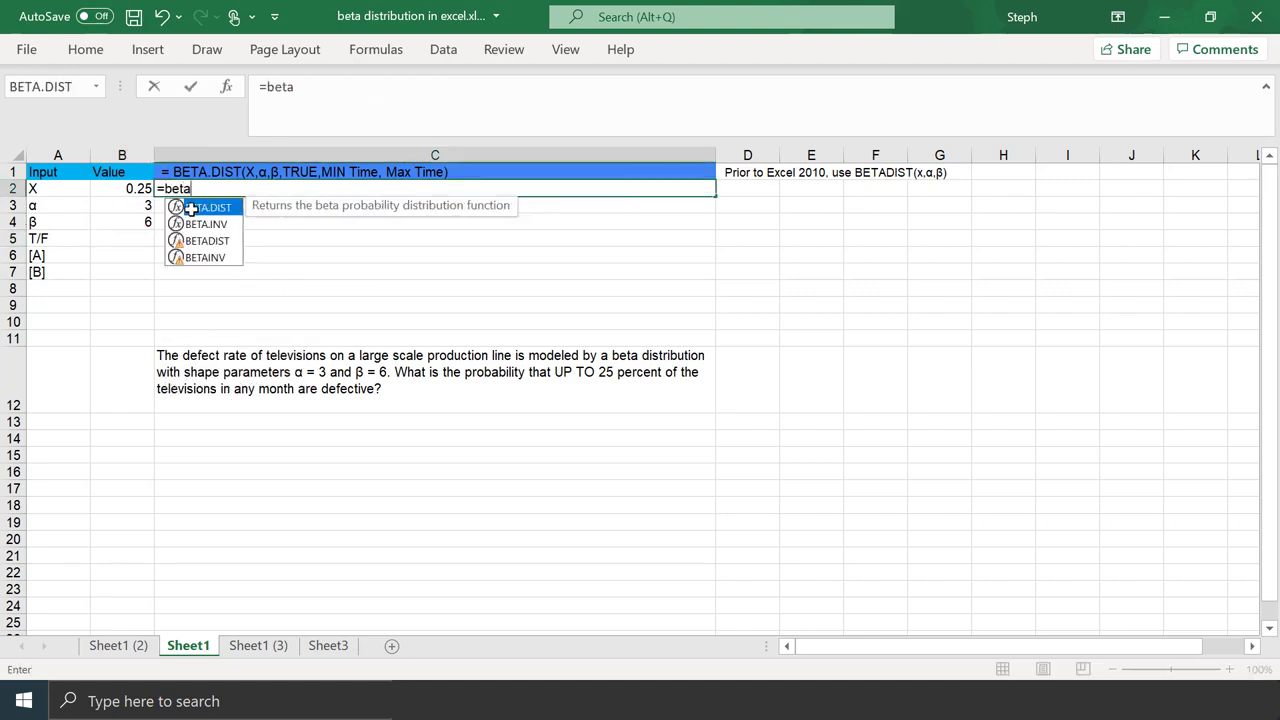
pyautogui.write('.dist(')
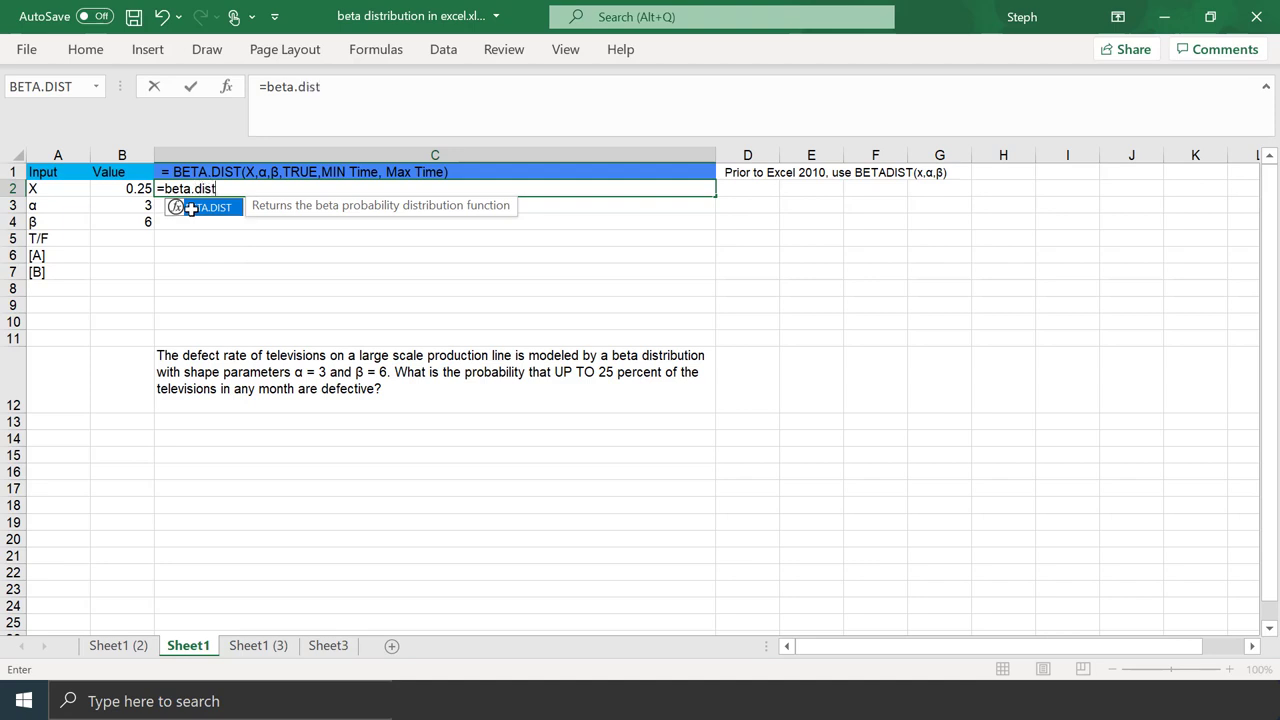
pyautogui.click(141, 190)
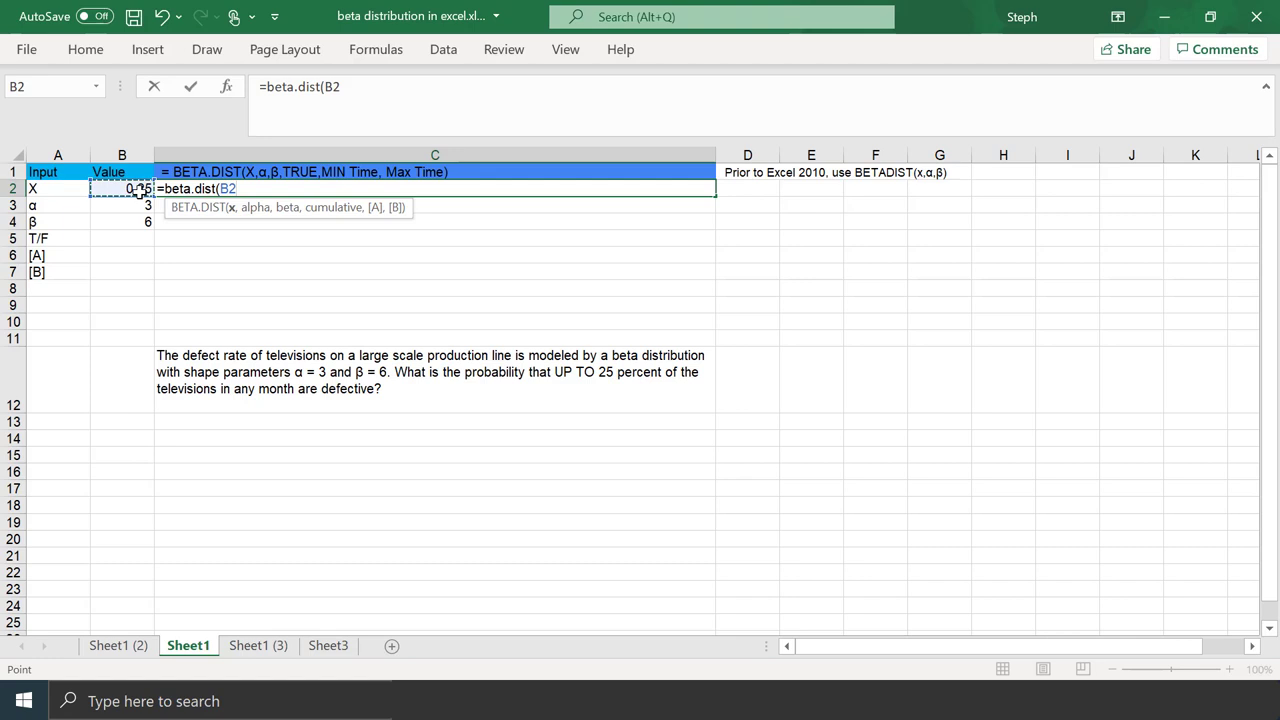
pyautogui.write(',')
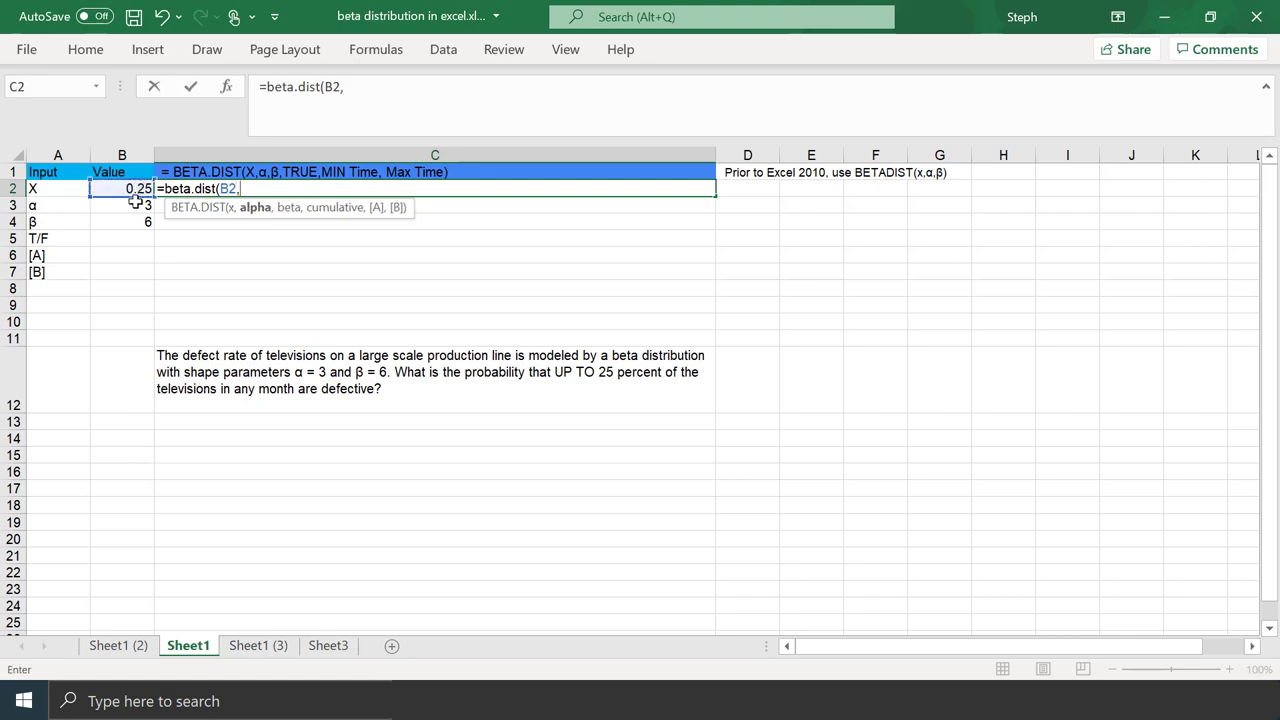
pyautogui.click(140, 205)
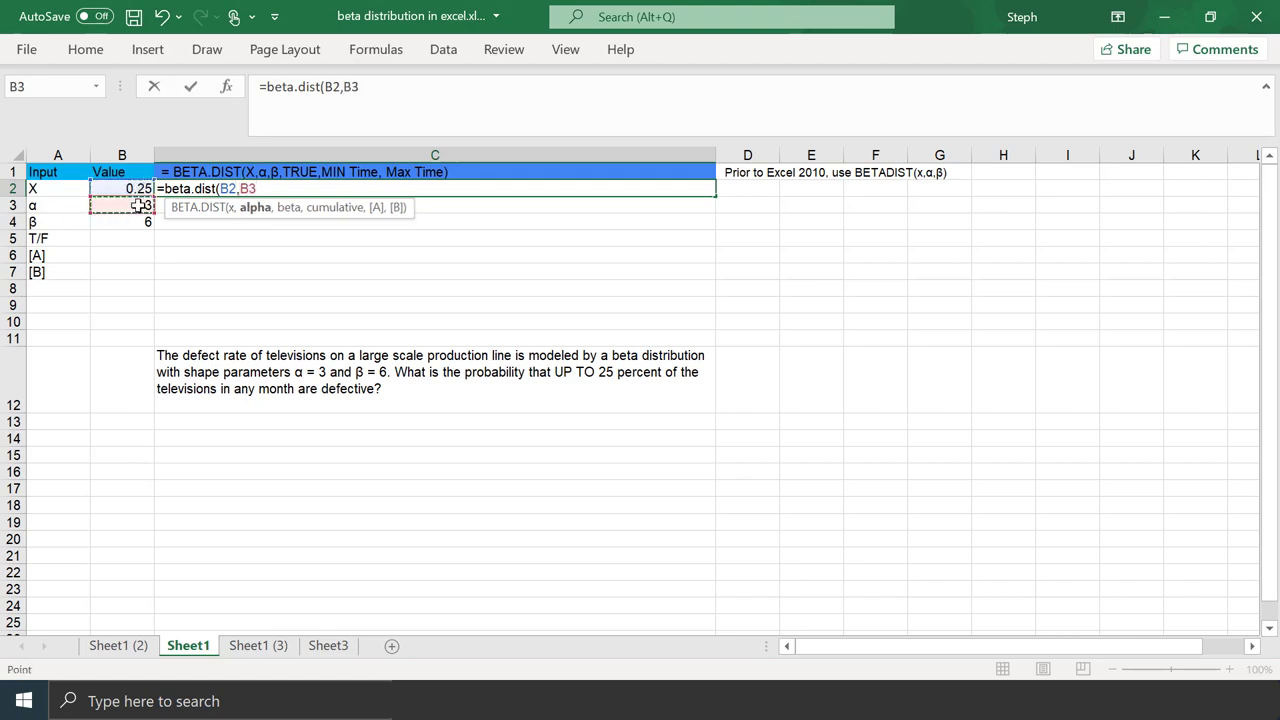
pyautogui.write(',')
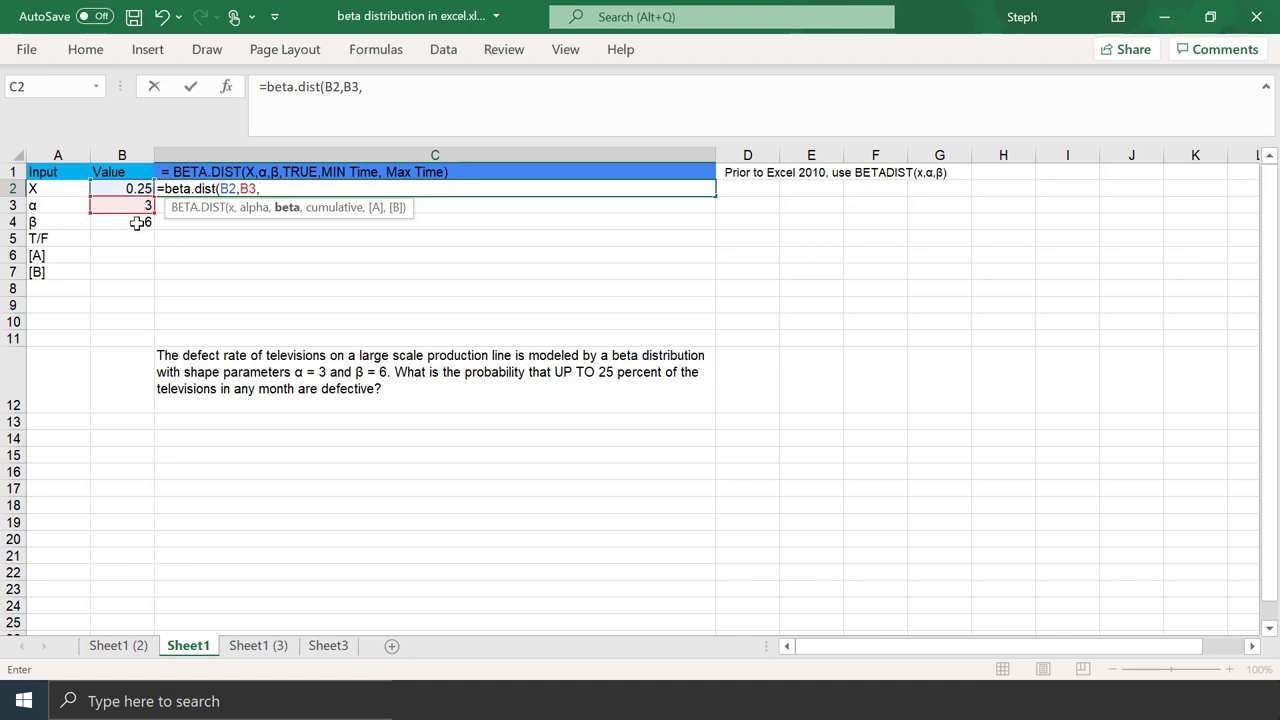
pyautogui.click(140, 222)
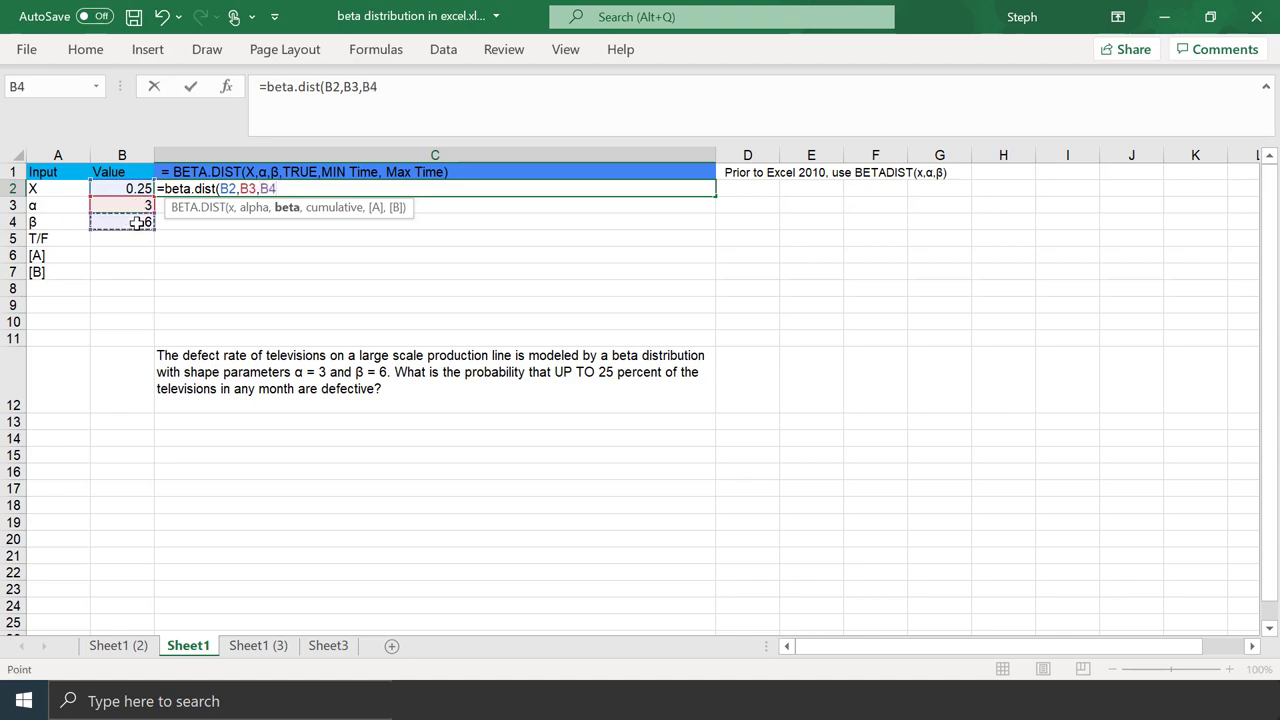
pyautogui.write(',true')
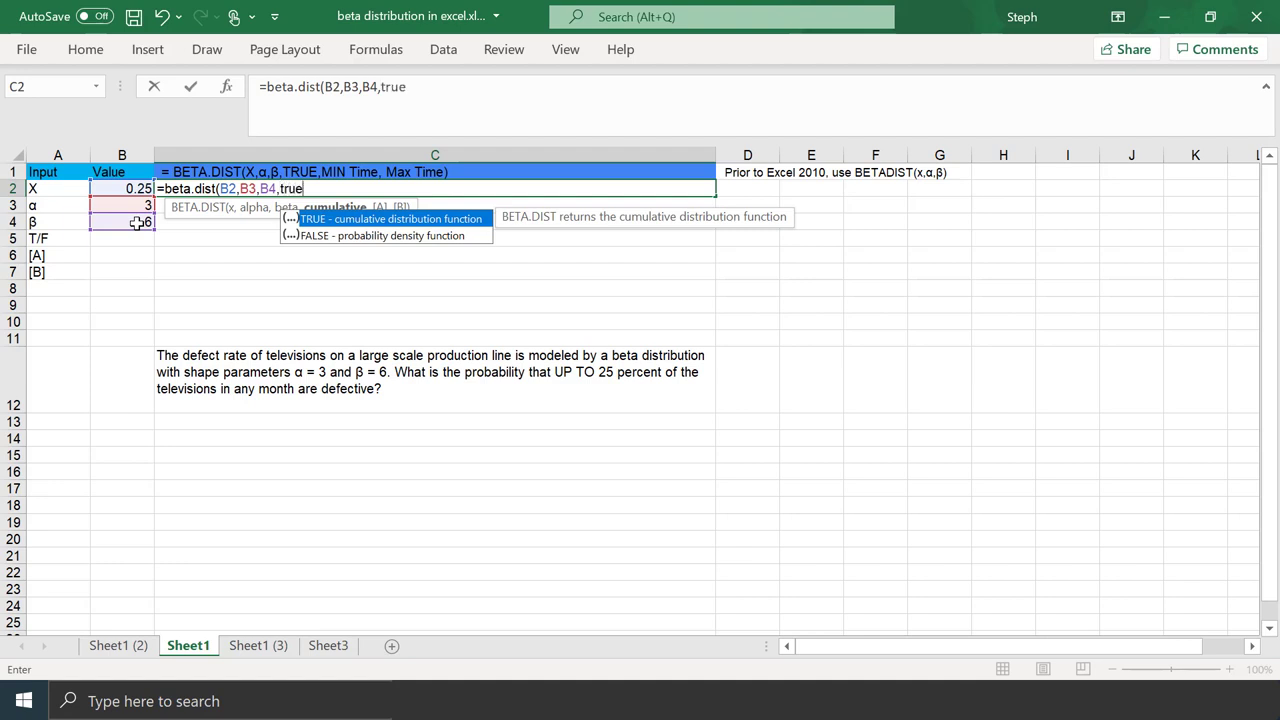
pyautogui.write(')')
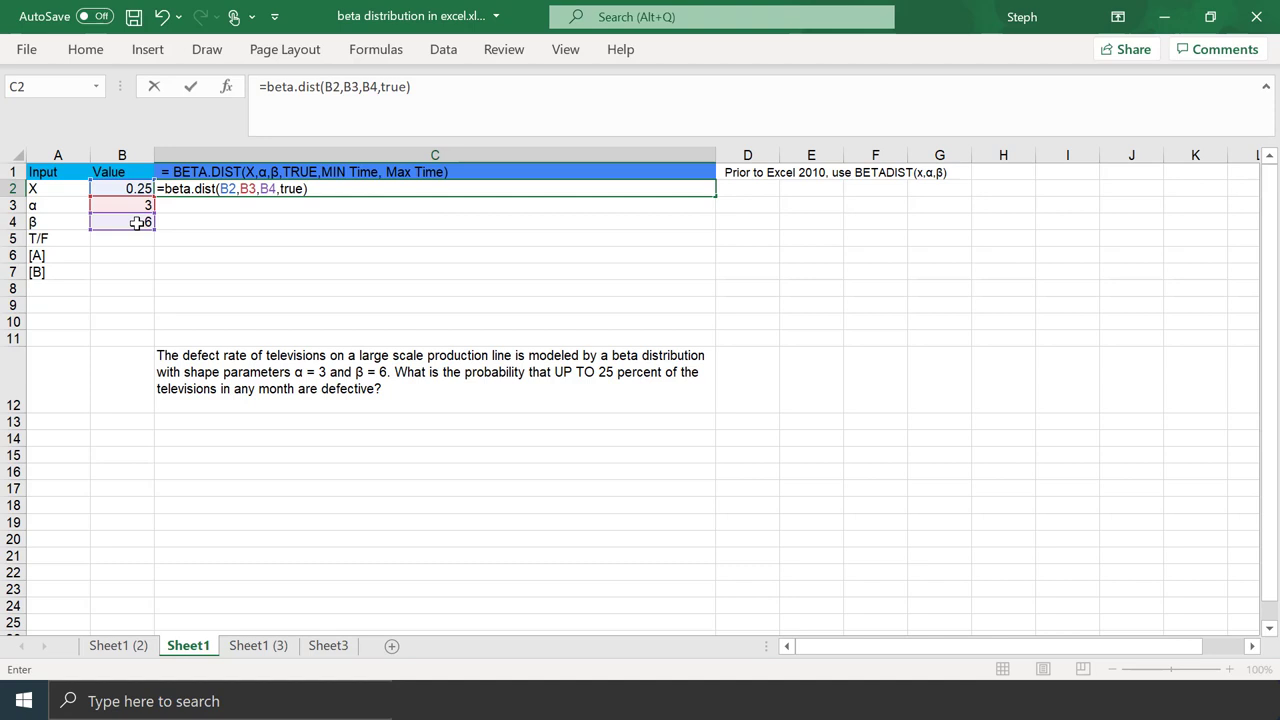
pyautogui.press('Return')
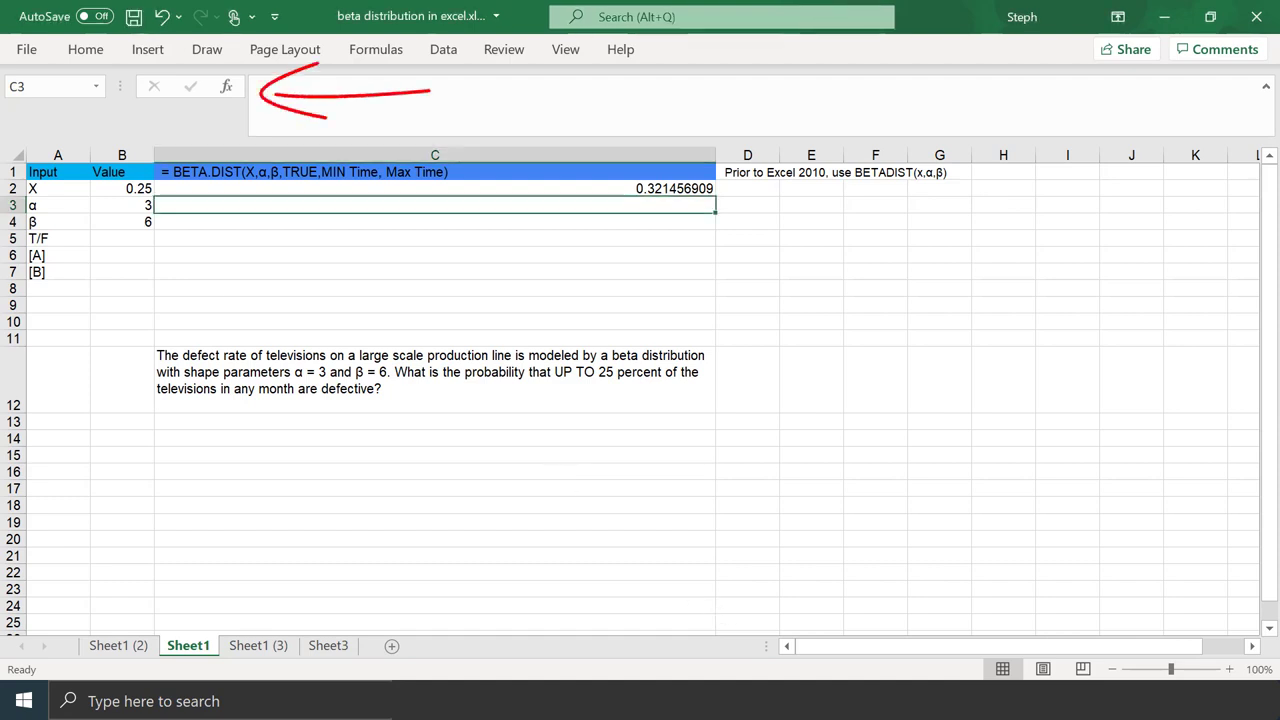
# Insert BETA.DIST into C3 through the Insert Function search for 'beta'
pyautogui.click(229, 90)
pyautogui.write('be')
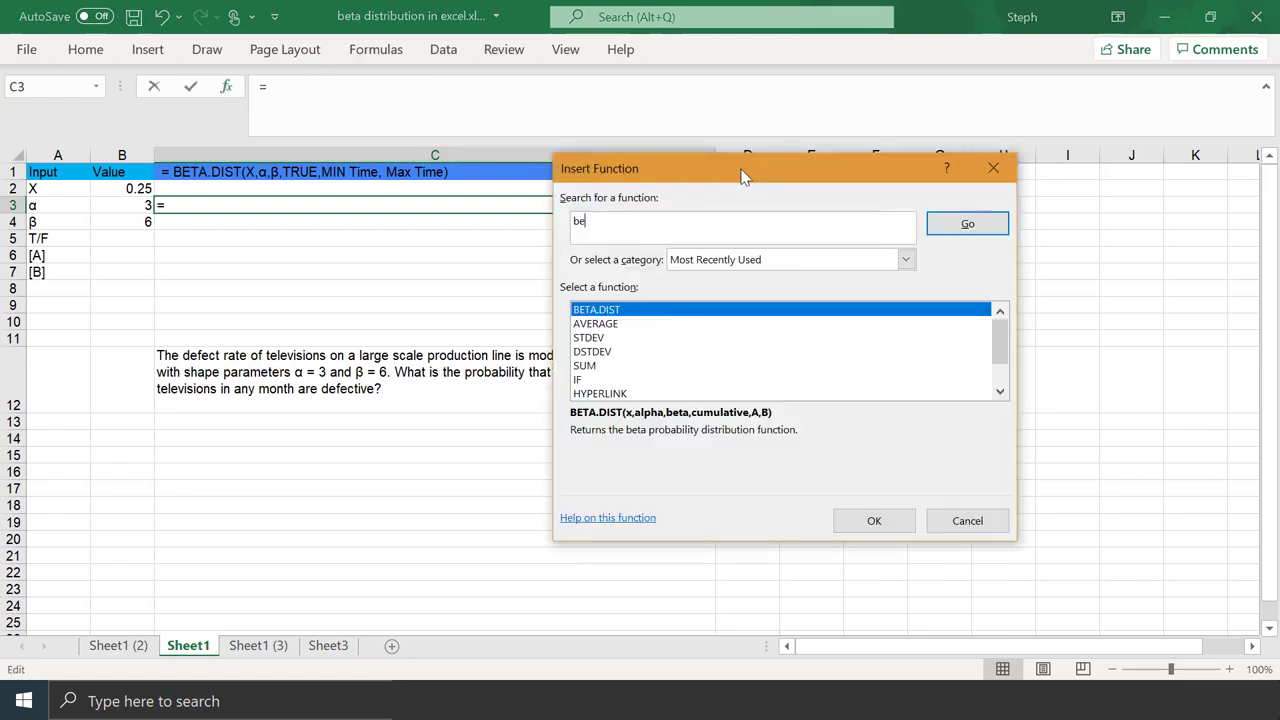
pyautogui.write('ta')
pyautogui.press('Return')
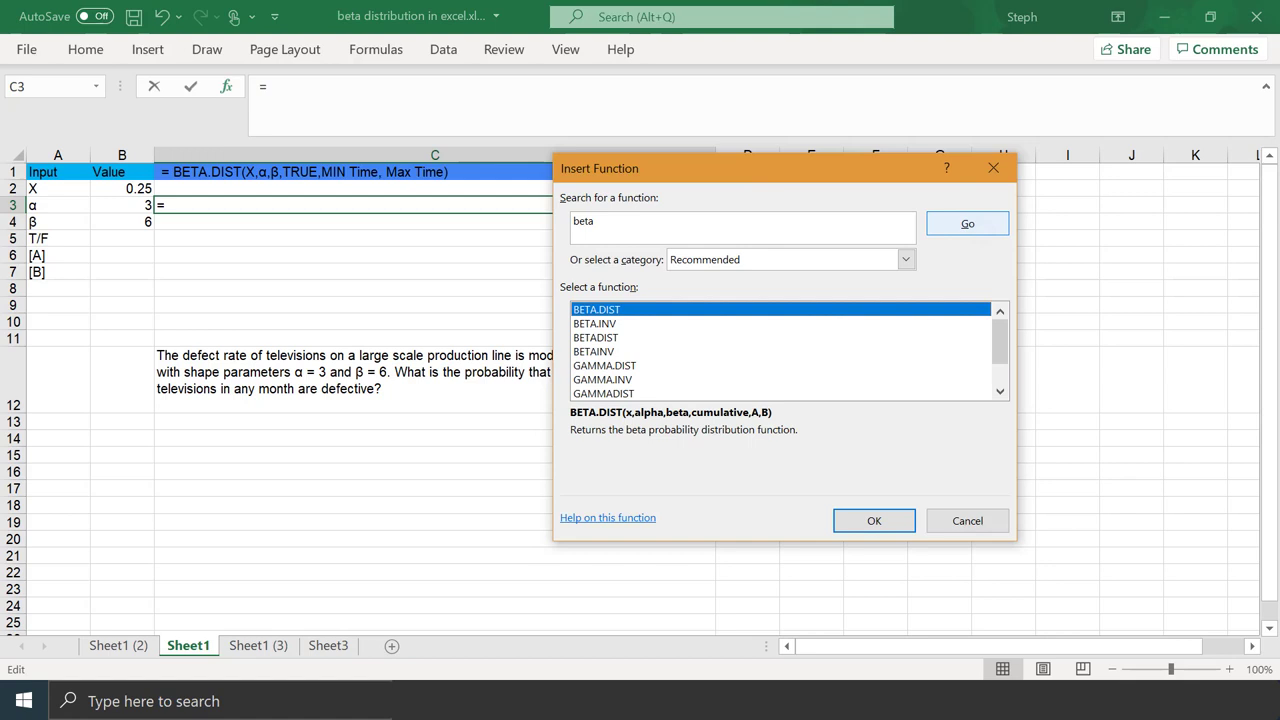
pyautogui.click(863, 521)
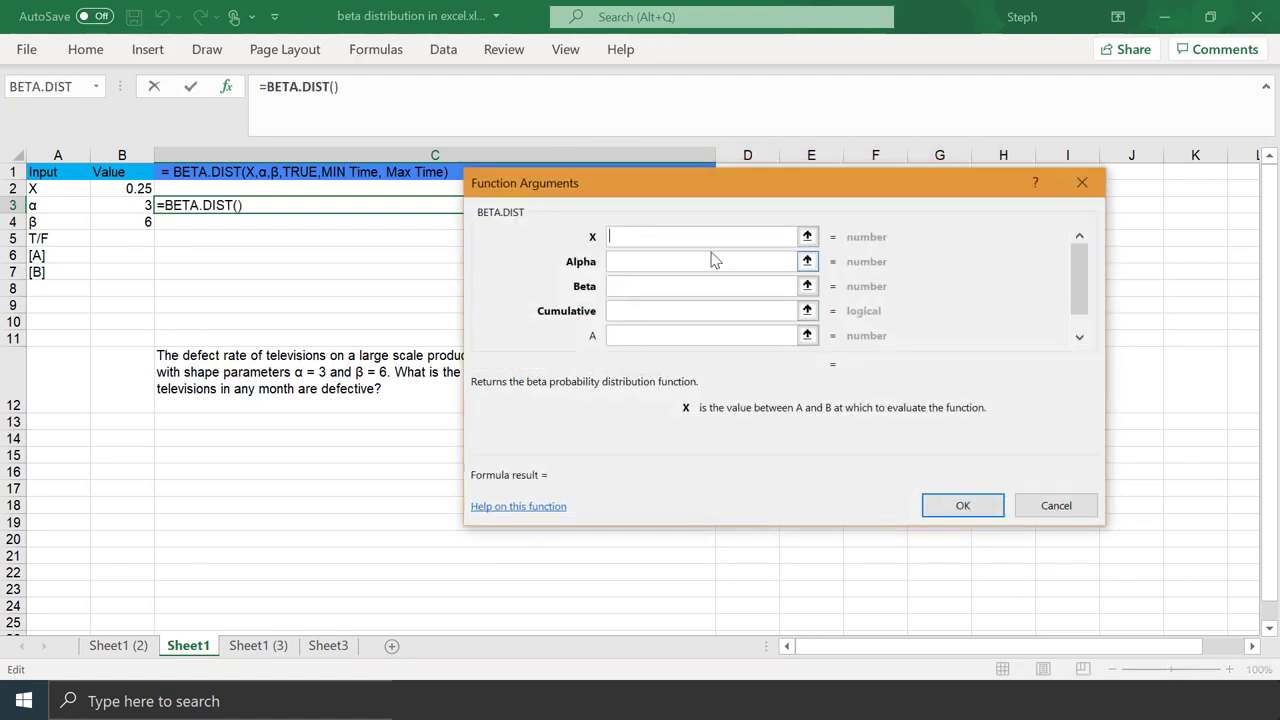
# Set BETA.DIST arguments X .25, Alpha 3, Beta 6, Cumulative true, leaving A and B blank
pyautogui.write('.25')
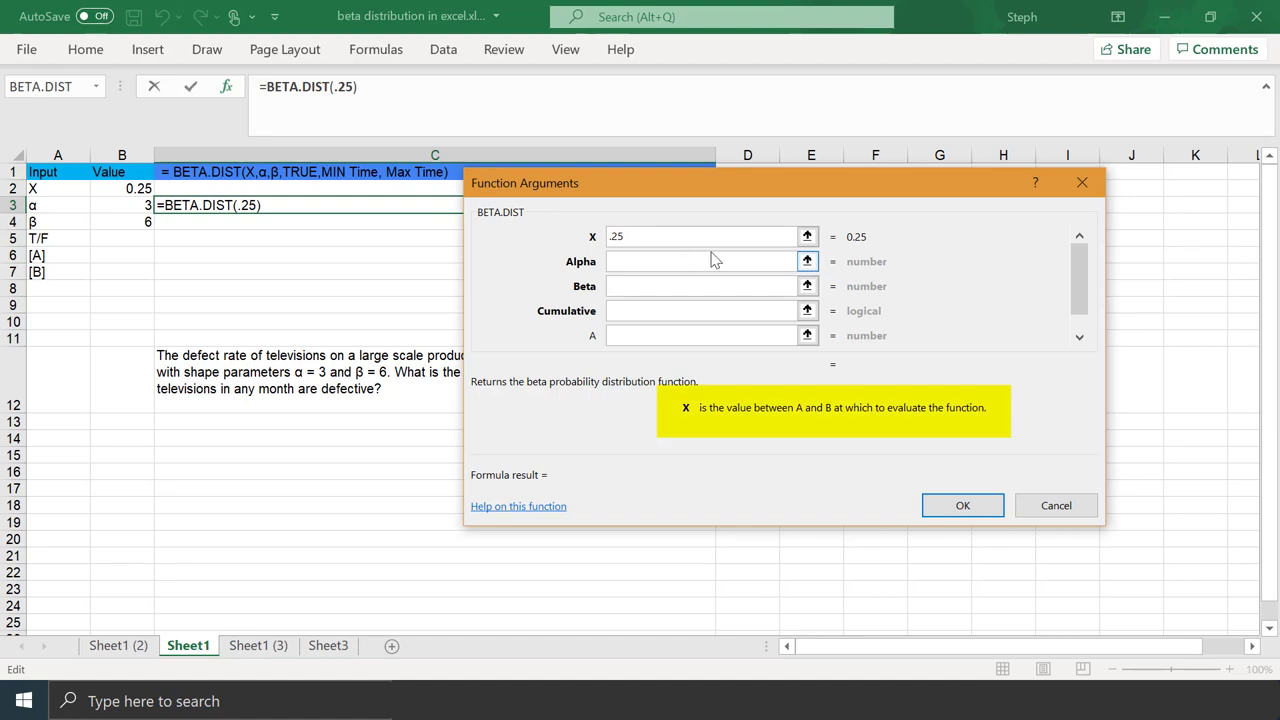
pyautogui.click(685, 263)
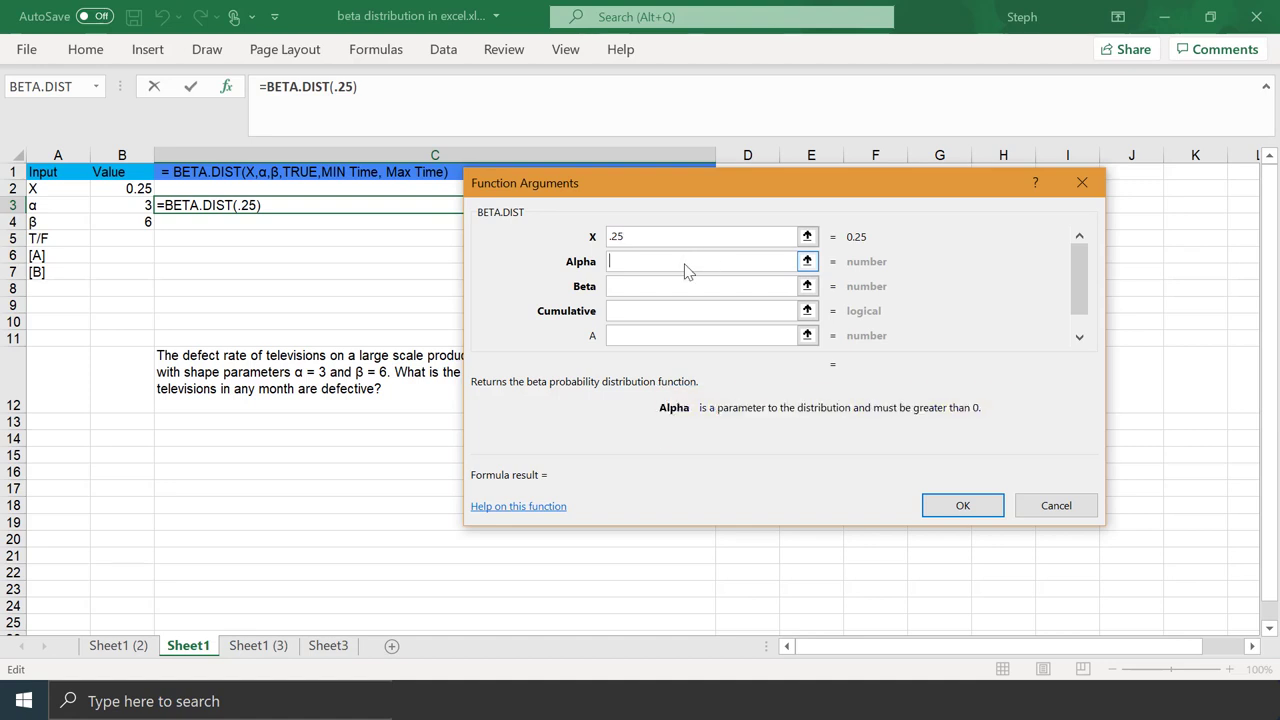
pyautogui.write('3')
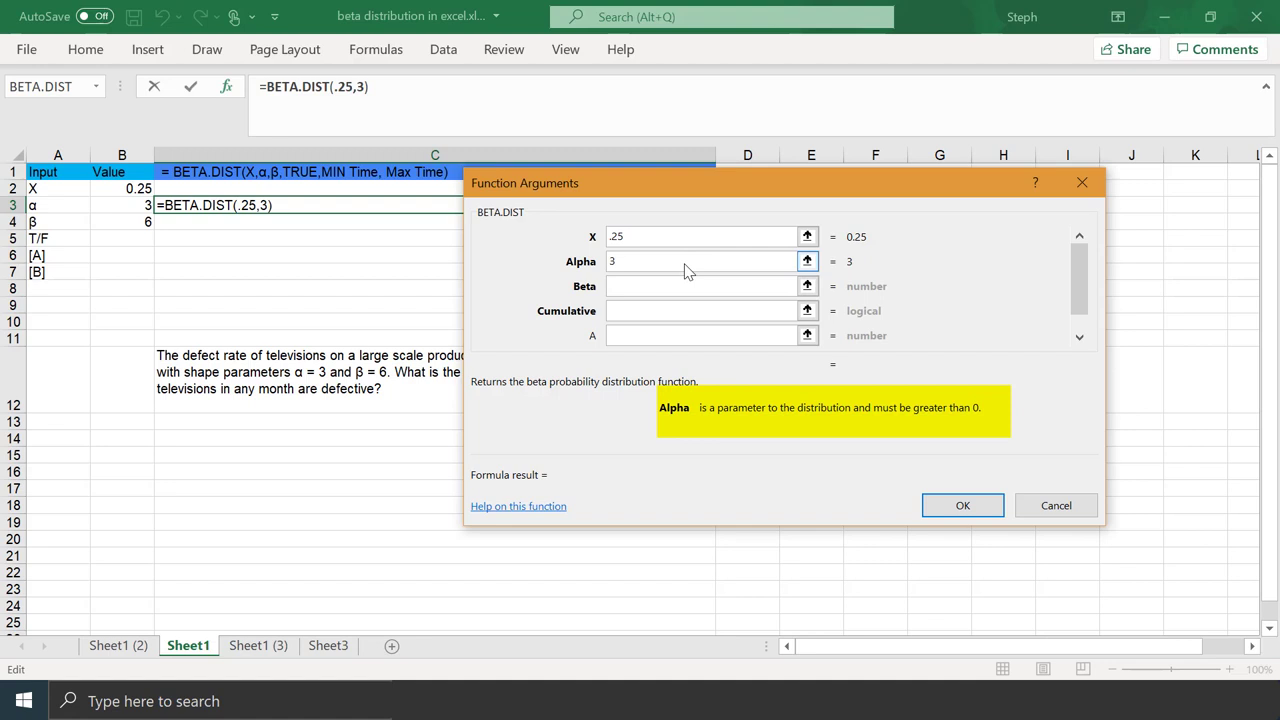
pyautogui.click(665, 283)
pyautogui.write('6')
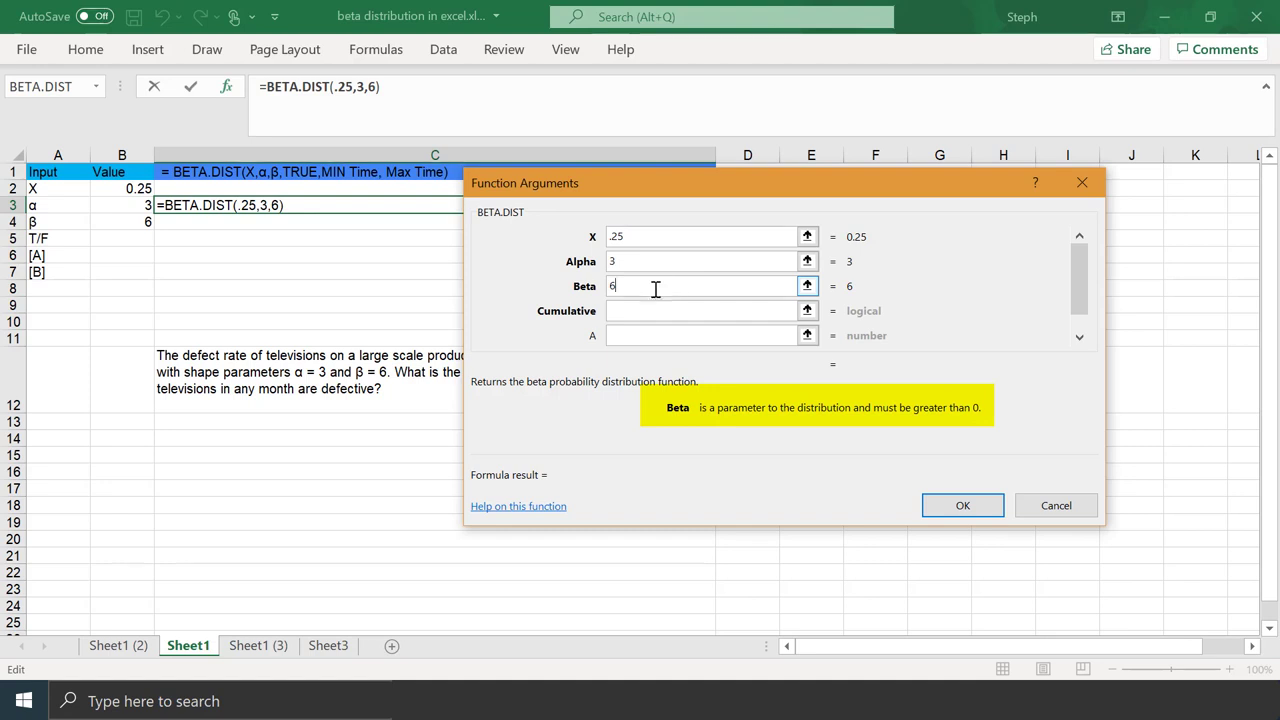
pyautogui.click(648, 310)
pyautogui.write('true')
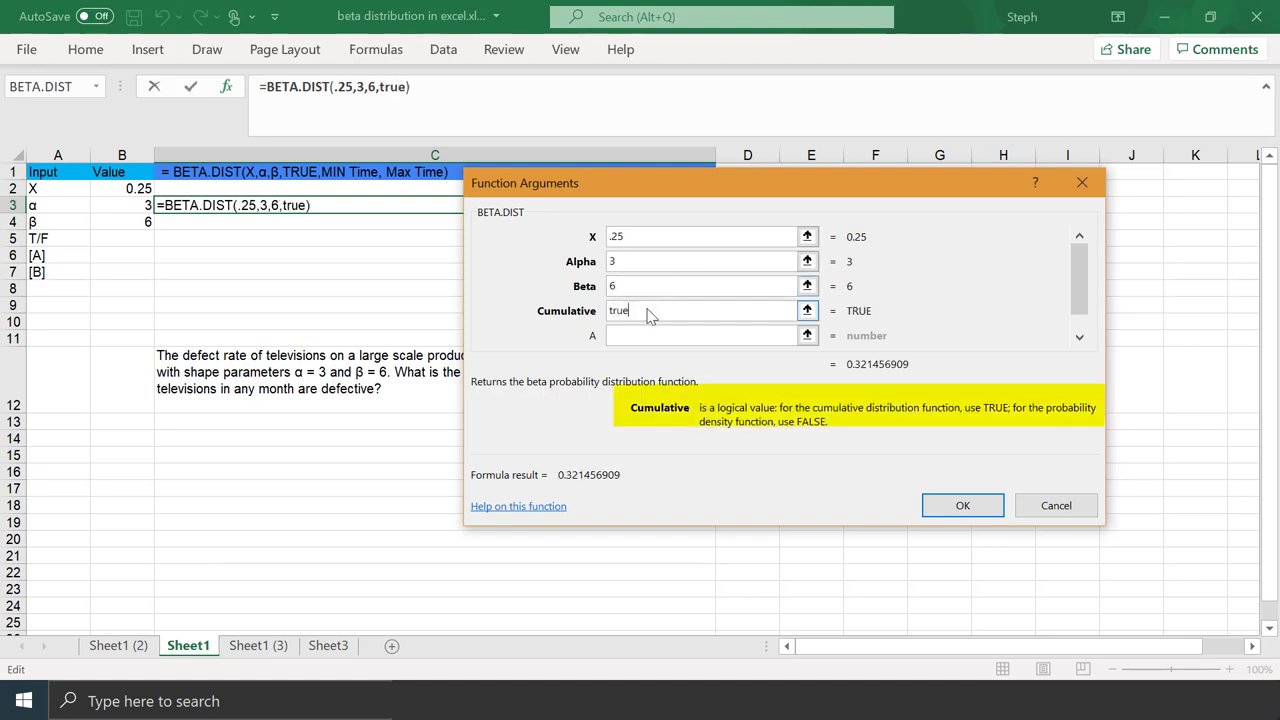
pyautogui.click(640, 335)
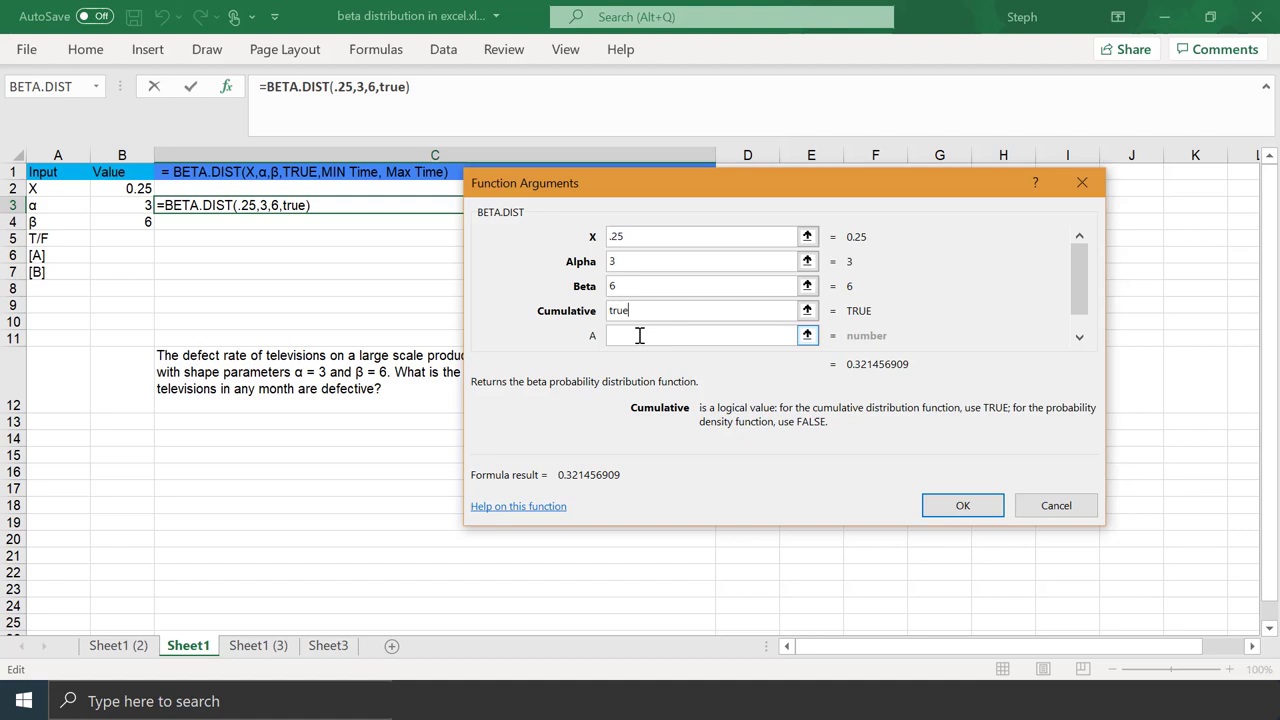
pyautogui.click(639, 335)
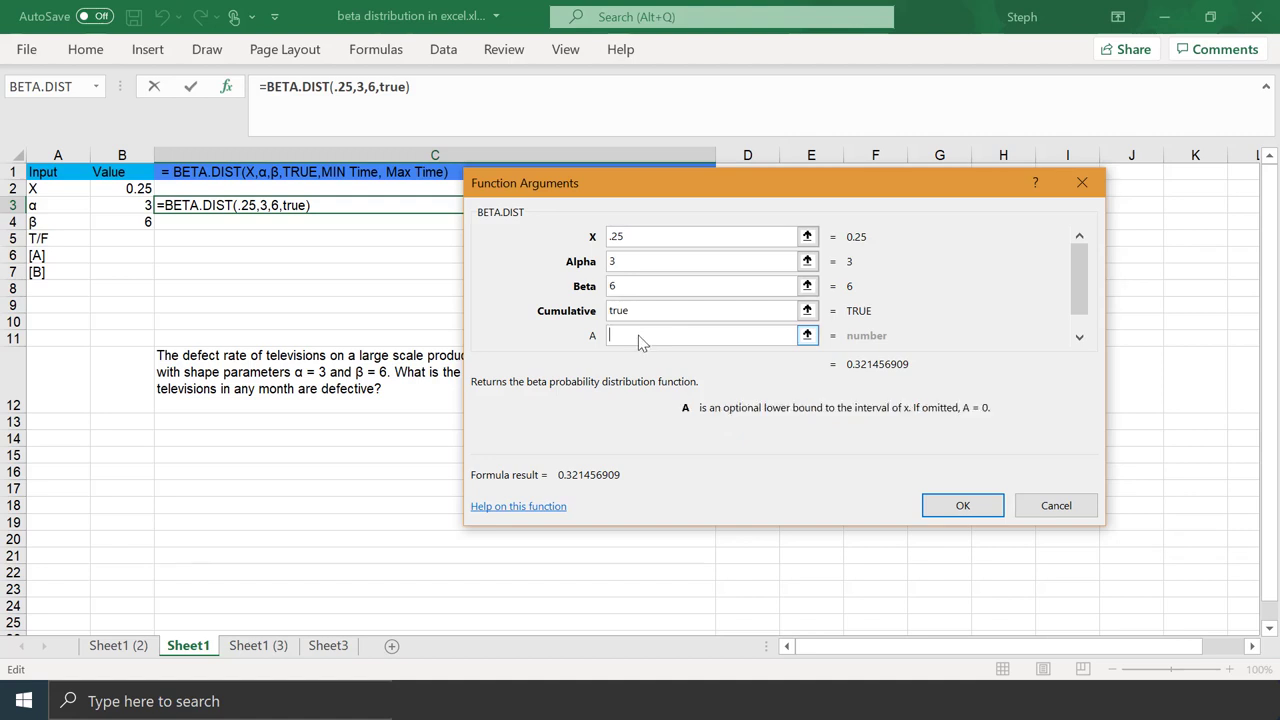